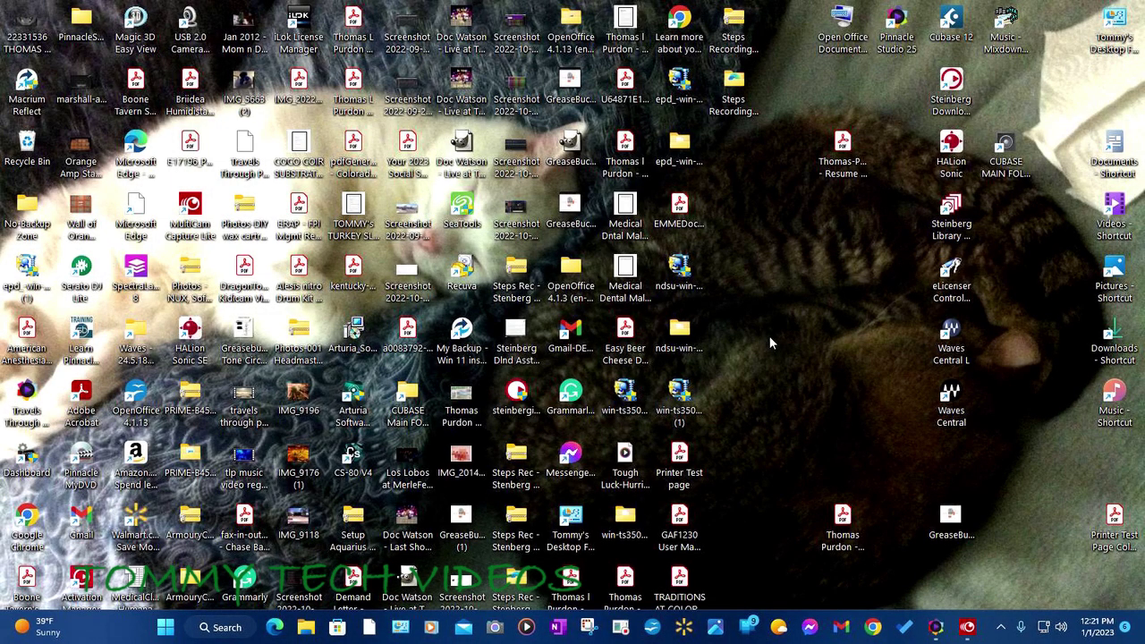
# Step: Open Gmail in Chrome from the taskbar shortcut, showing the 27,291-message inbox
pyautogui.click(842, 628)
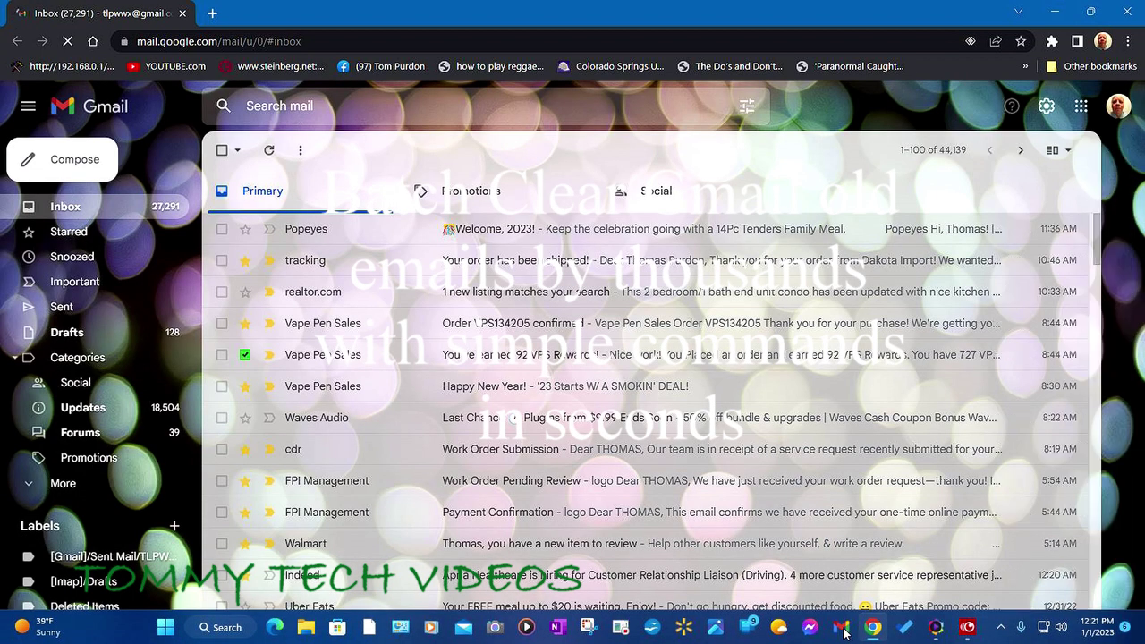
# Step: Run the 'is: unread' search from the recent search suggestions
pyautogui.click(273, 106)
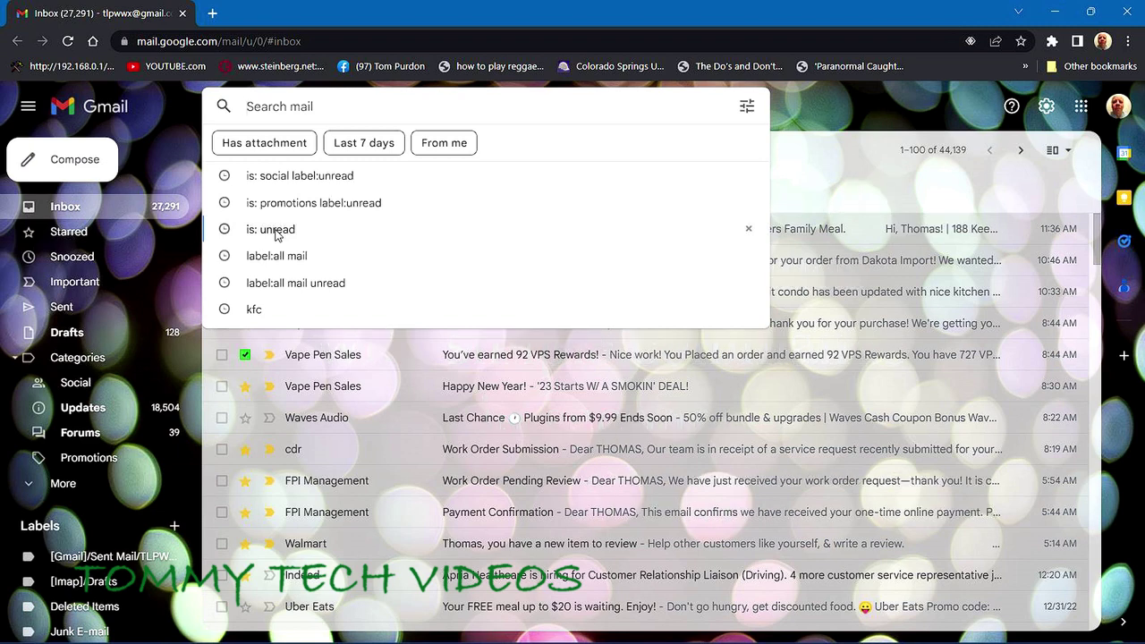
pyautogui.click(302, 235)
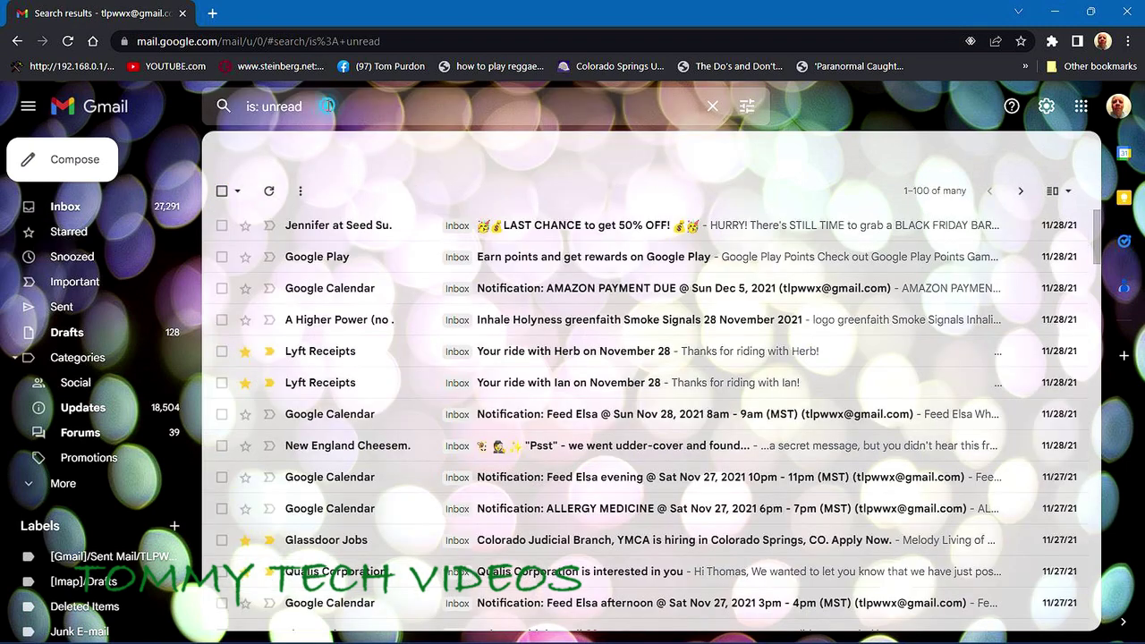
pyautogui.click(329, 105)
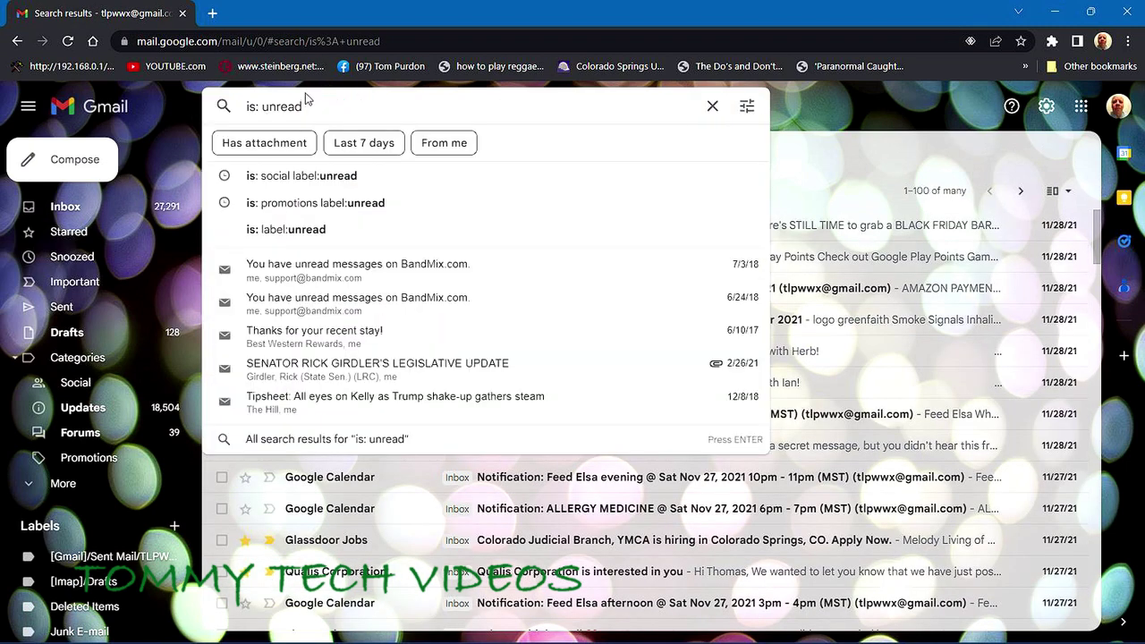
# Step: Select every conversation matching 'is: unread' and confirm the bulk move to Trash
pyautogui.click(777, 93)
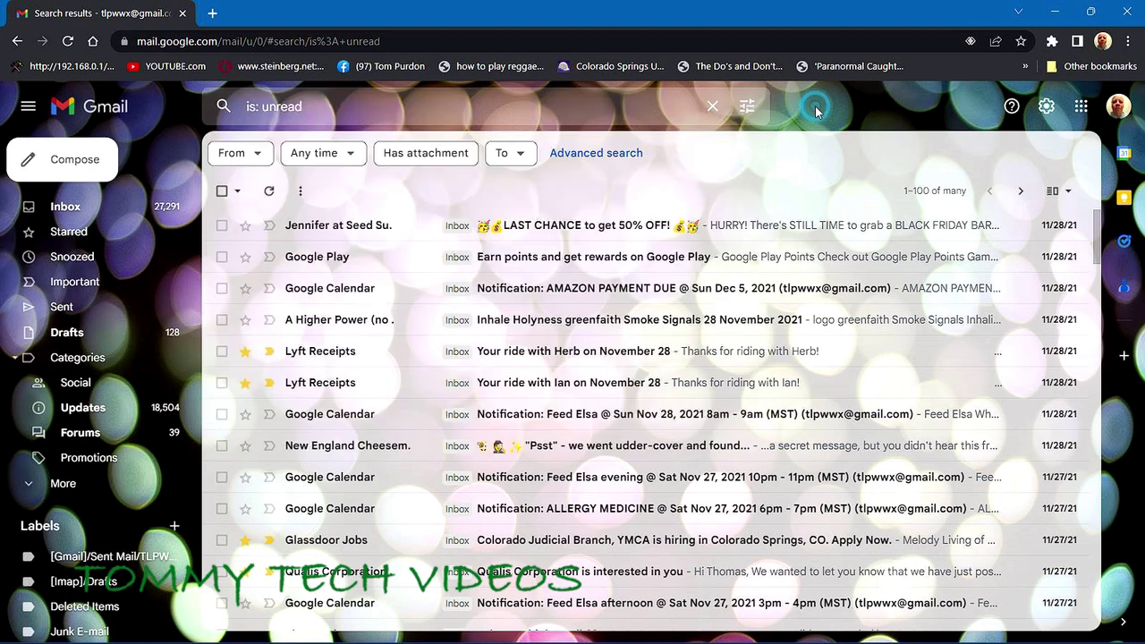
pyautogui.click(222, 191)
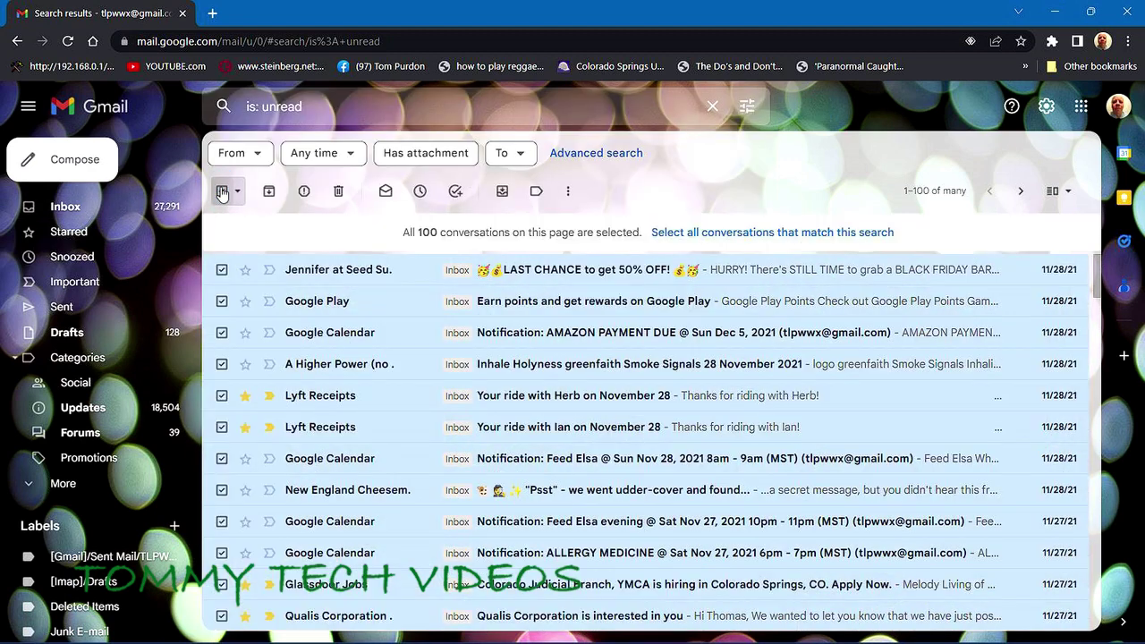
pyautogui.click(754, 234)
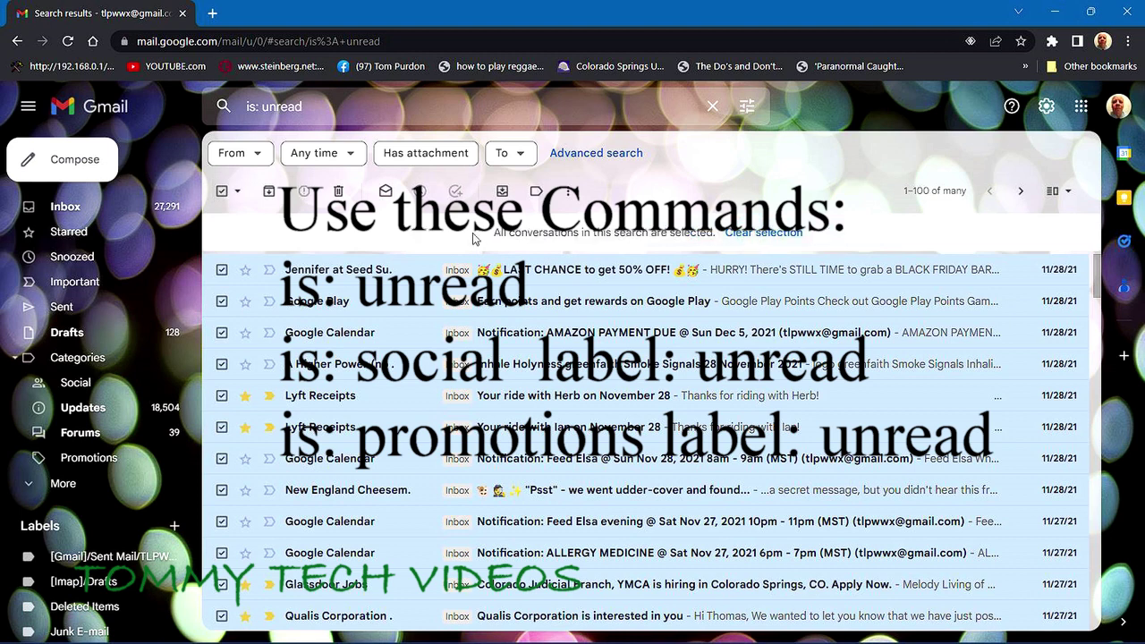
pyautogui.click(340, 195)
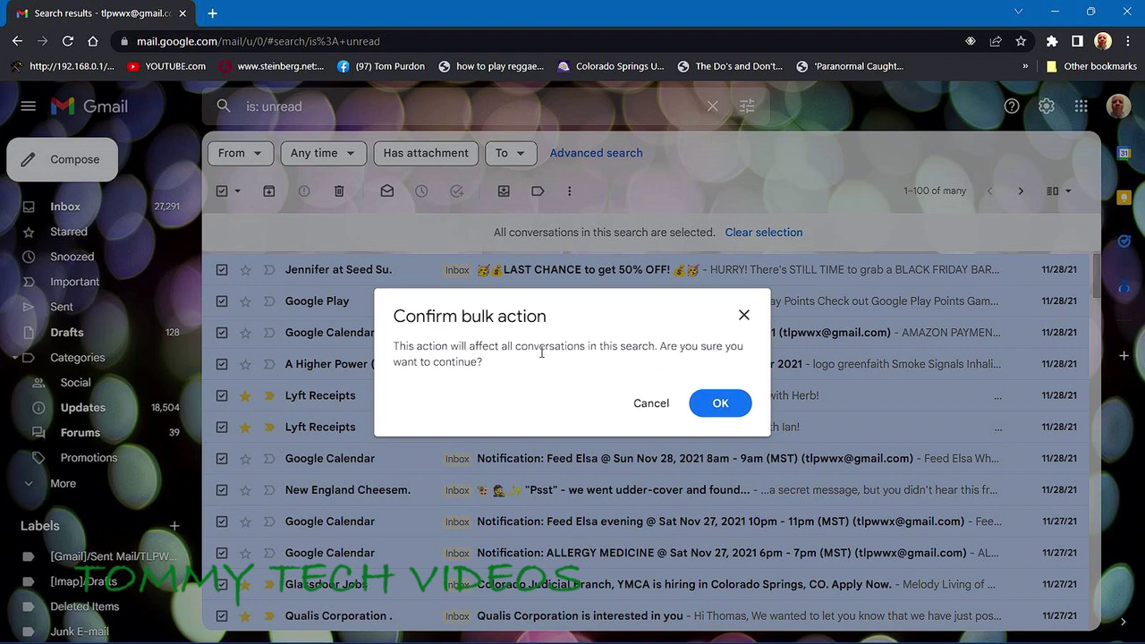
pyautogui.click(719, 404)
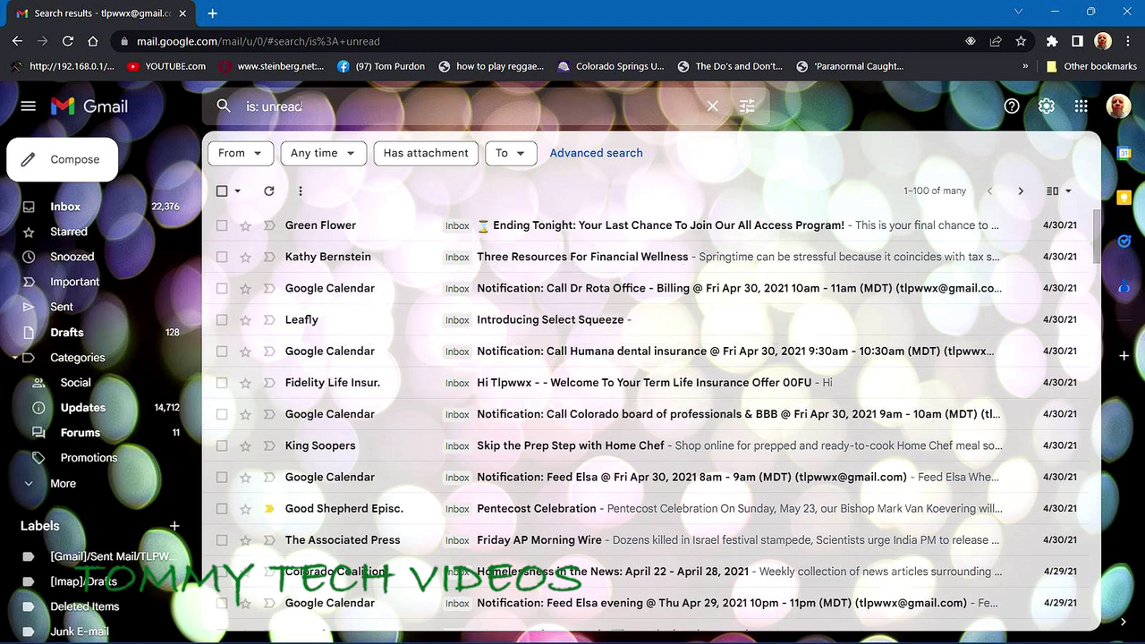
# Step: Wait for the inbox count to drop to 22,376, then return to the search bar
pyautogui.click(310, 108)
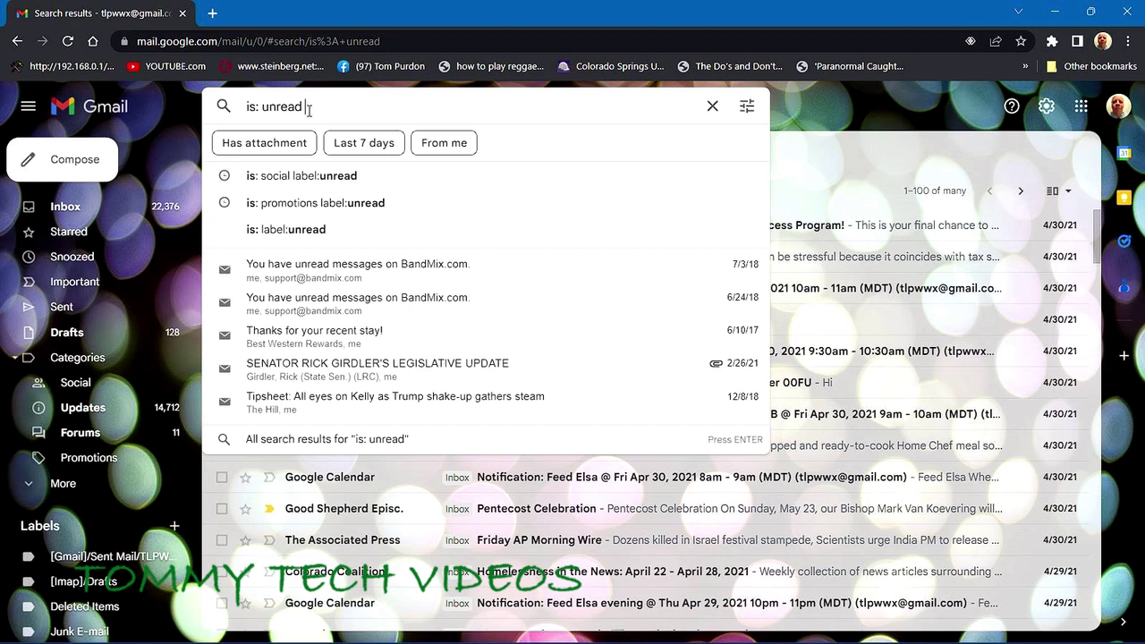
# Step: Search 'is: social label:unread', include Trash and Spam matches, and select the page's conversations
pyautogui.click(321, 177)
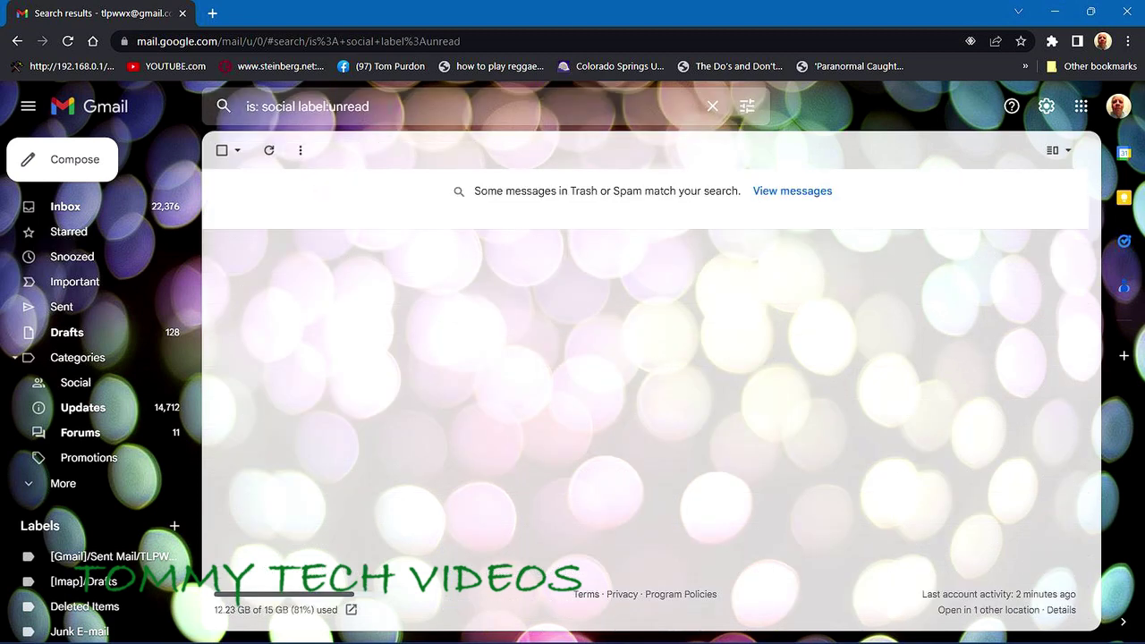
pyautogui.click(388, 105)
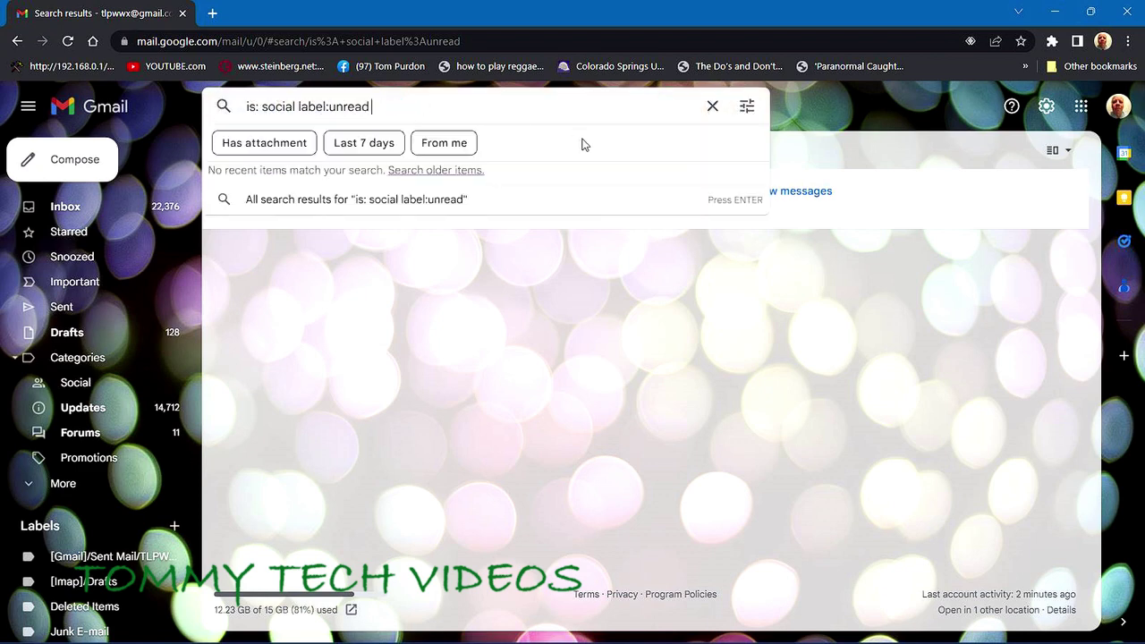
pyautogui.click(874, 195)
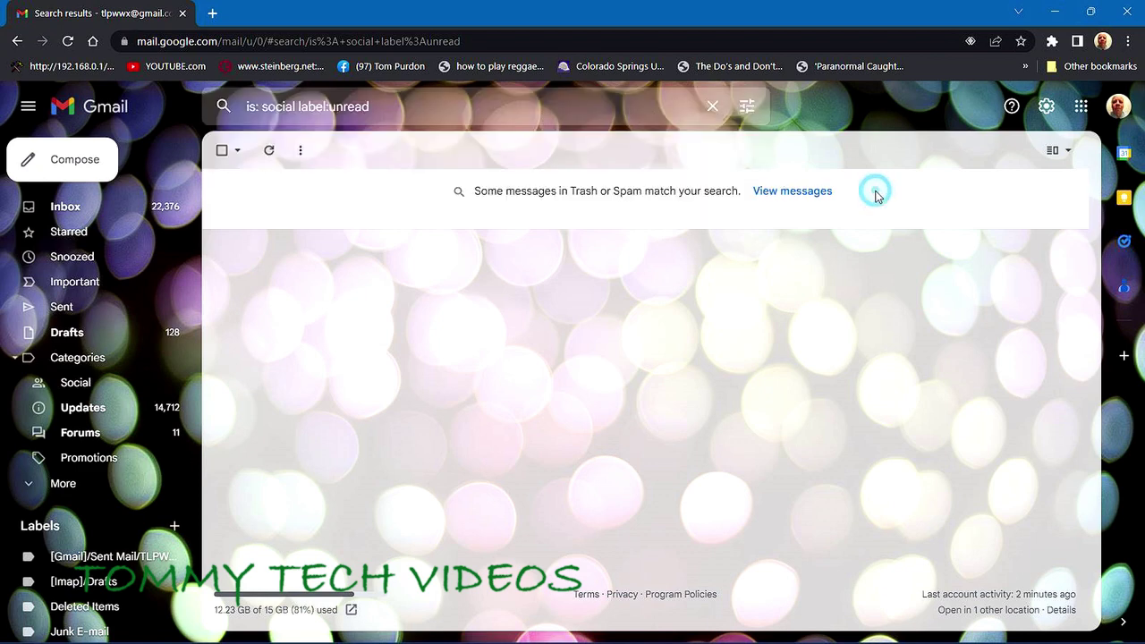
pyautogui.click(773, 193)
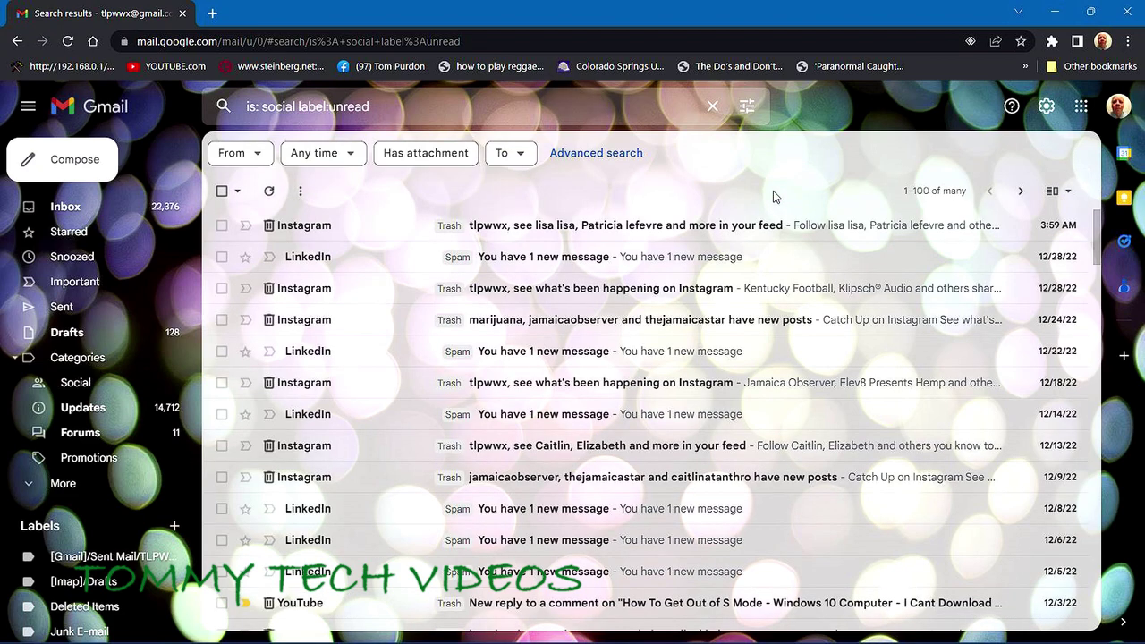
pyautogui.click(223, 193)
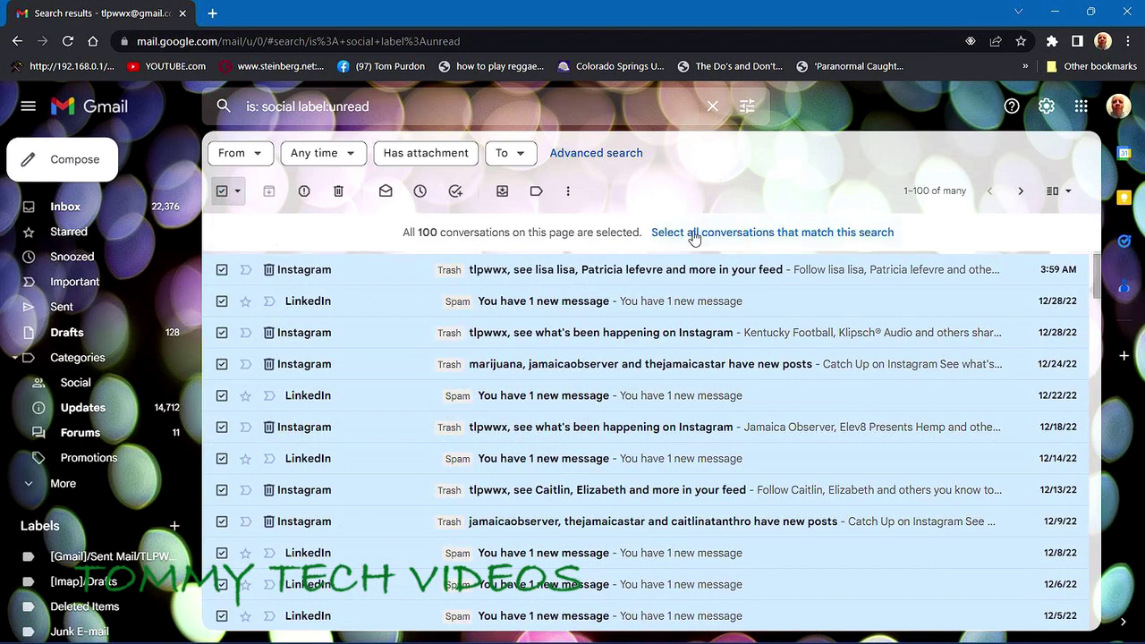
# Step: Extend the selection to all unread social matches and confirm moving them to Trash
pyautogui.click(836, 235)
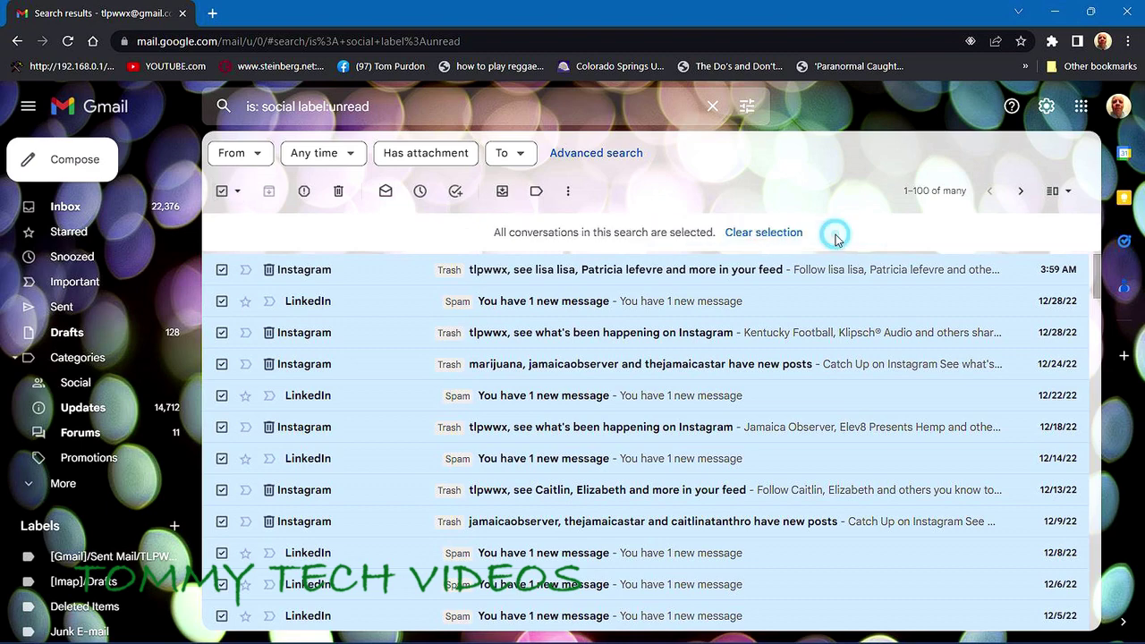
pyautogui.click(338, 191)
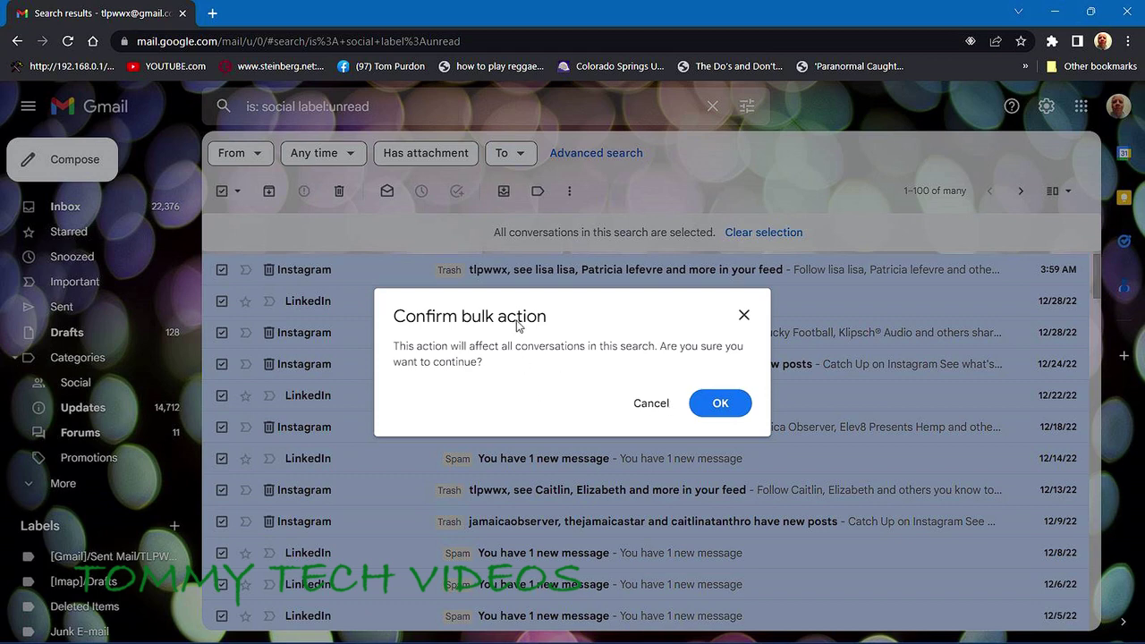
pyautogui.click(557, 319)
pyautogui.click(491, 364)
pyautogui.click(722, 402)
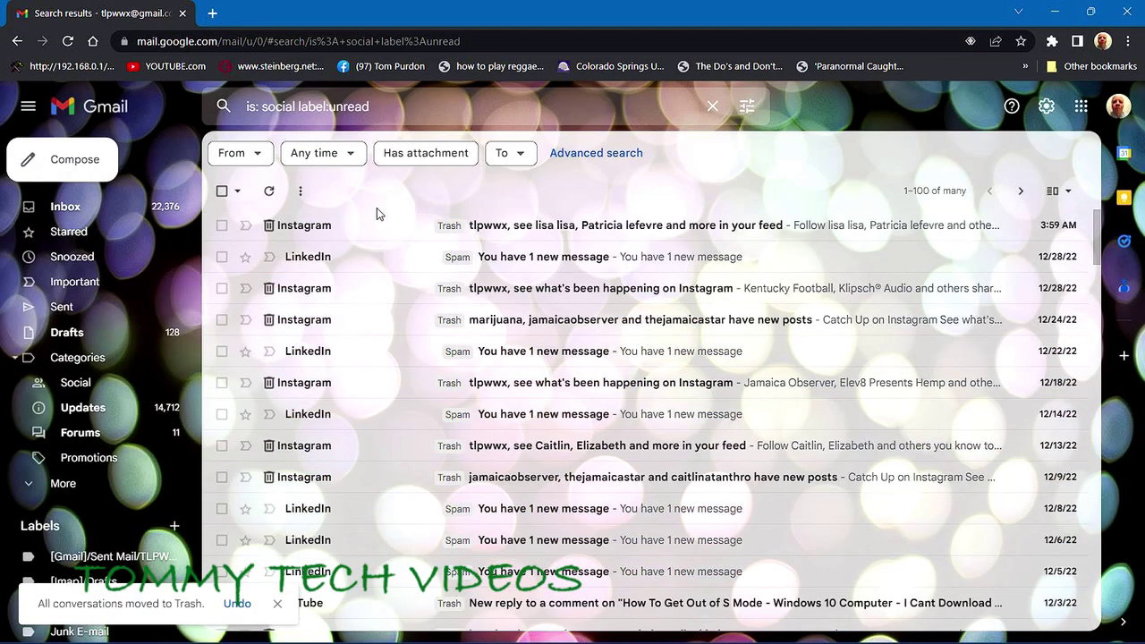
# Step: Replace the old query with the 'is: promotions label: unread' search from recent suggestions
pyautogui.moveTo(369, 107); pyautogui.dragTo(238, 109)
pyautogui.press('BackSpace')
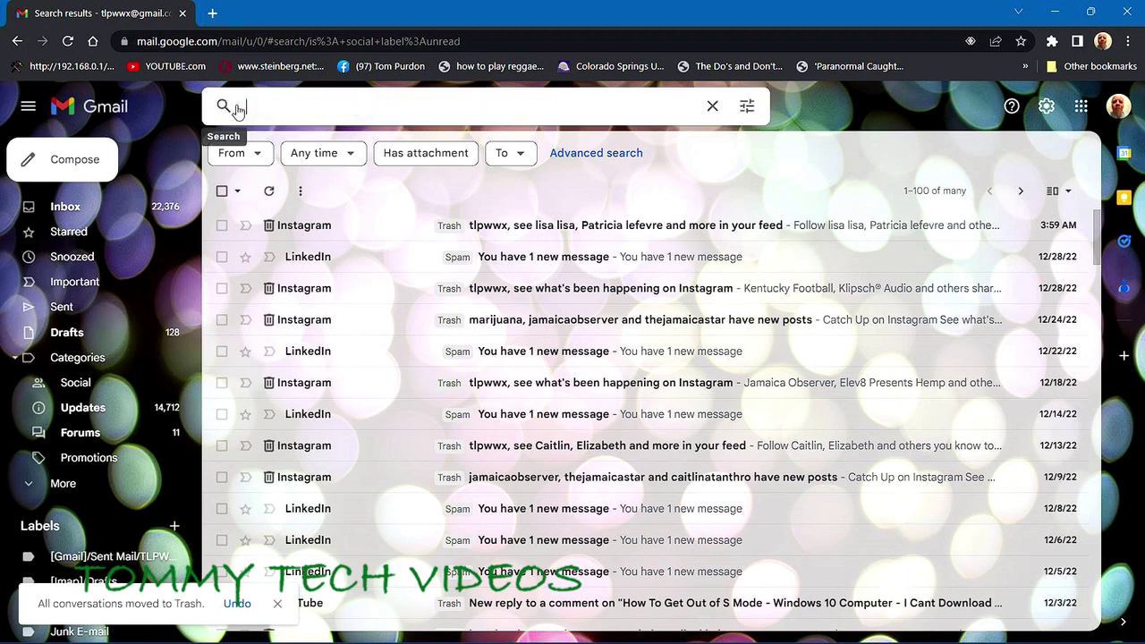
pyautogui.click(301, 107)
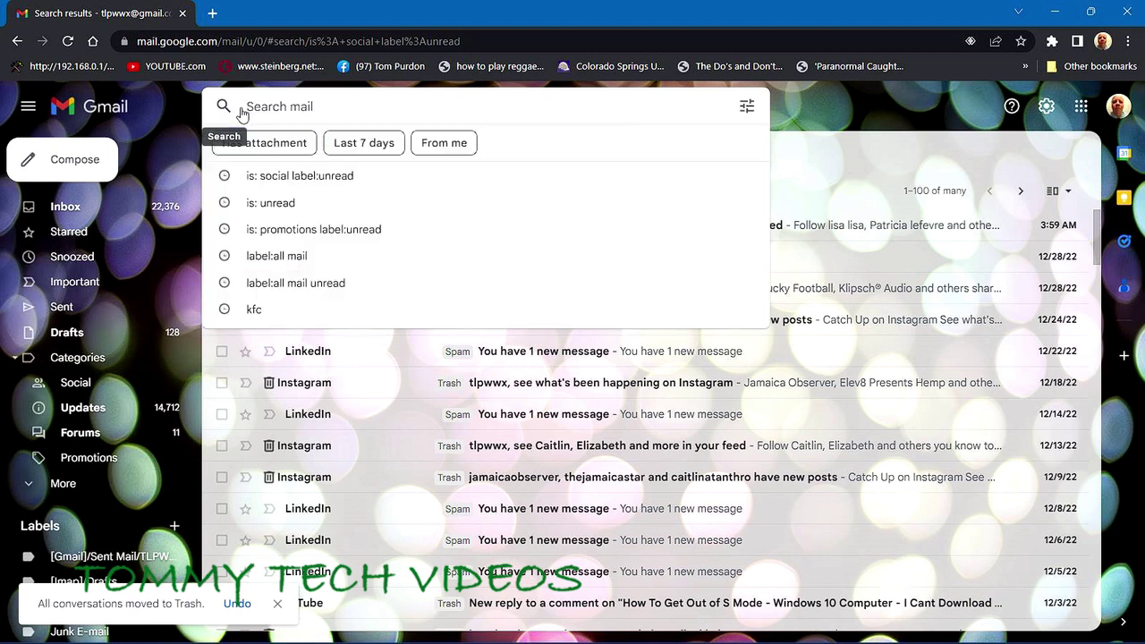
pyautogui.click(312, 230)
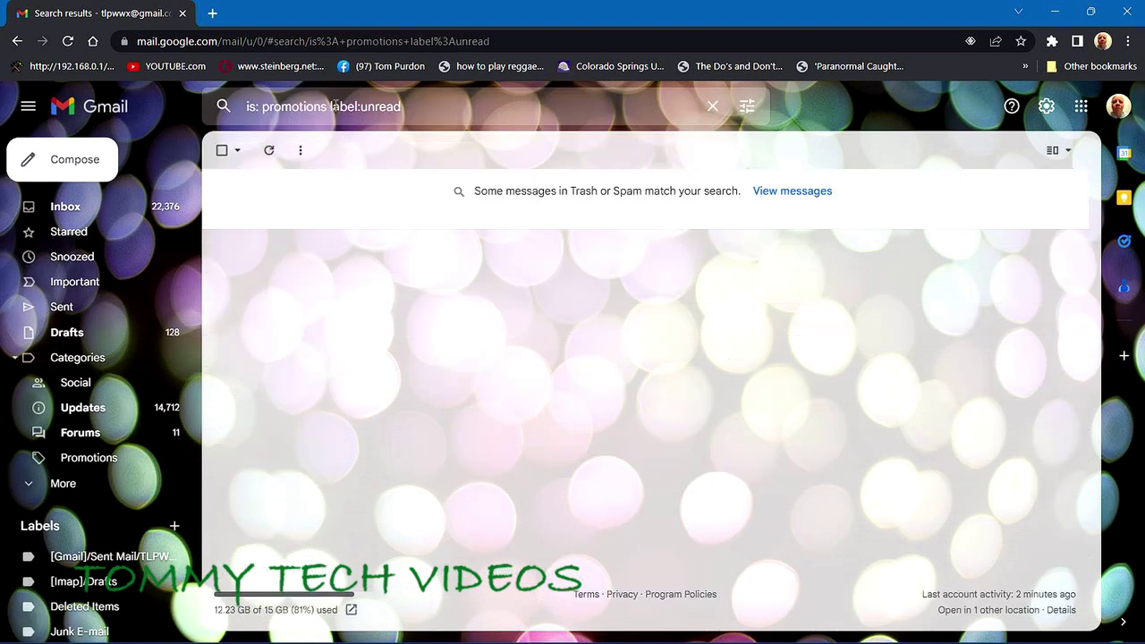
pyautogui.click(361, 104)
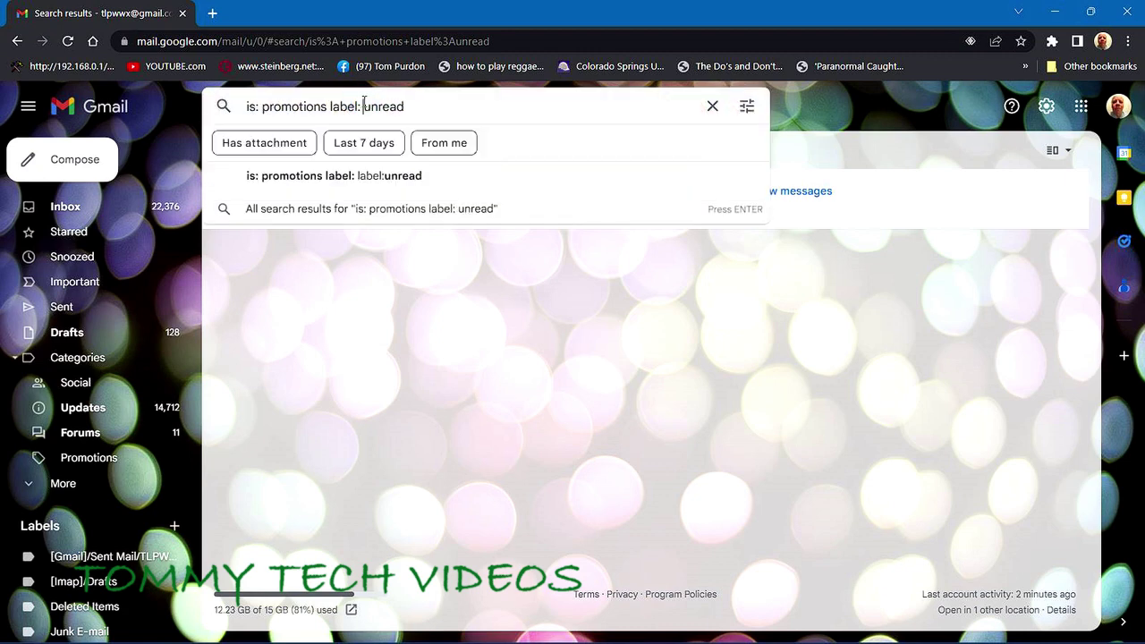
pyautogui.click(352, 181)
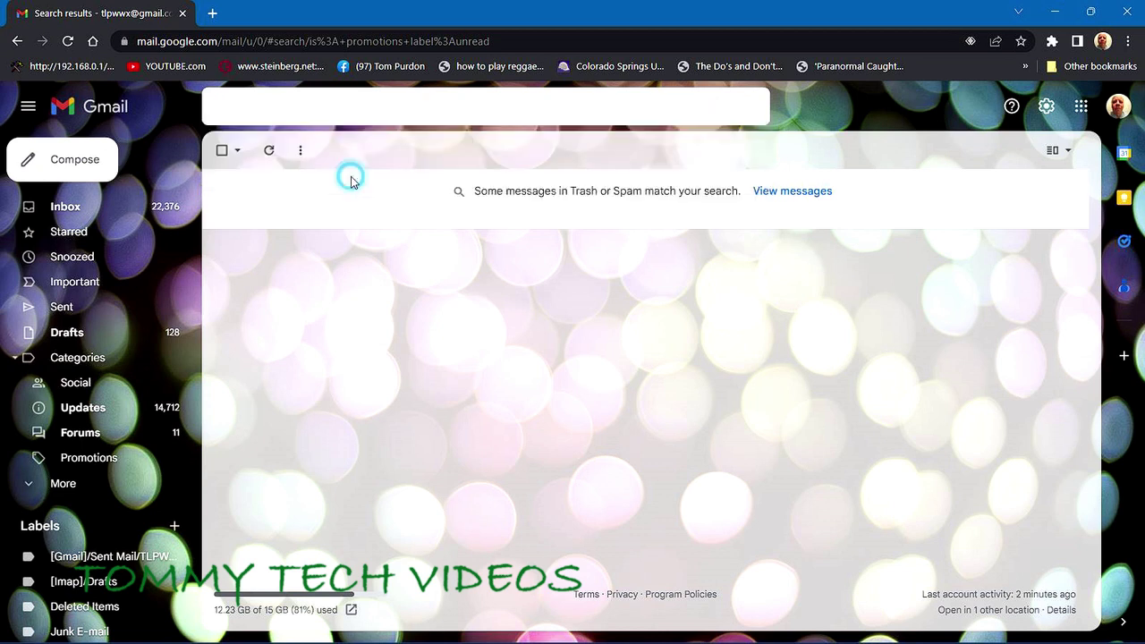
# Step: Remove the extra space and duplicate 'label:' from the query and rerun the search
pyautogui.click(365, 107)
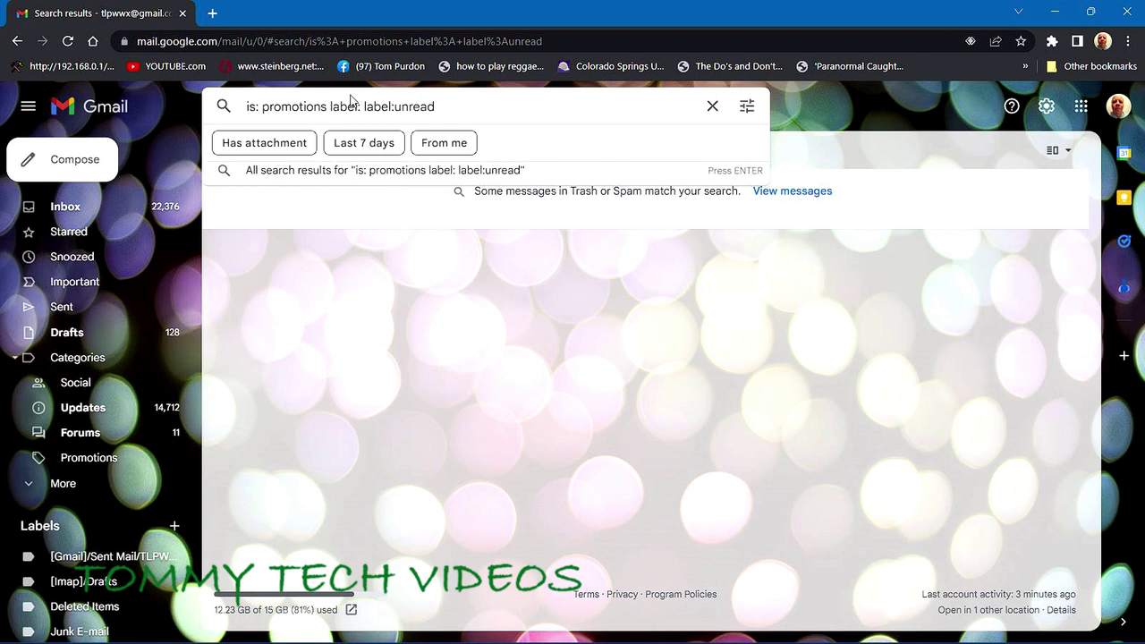
pyautogui.click(365, 106)
pyautogui.press('BackSpace')
pyautogui.moveTo(362, 106); pyautogui.dragTo(394, 103)
pyautogui.press('BackSpace')
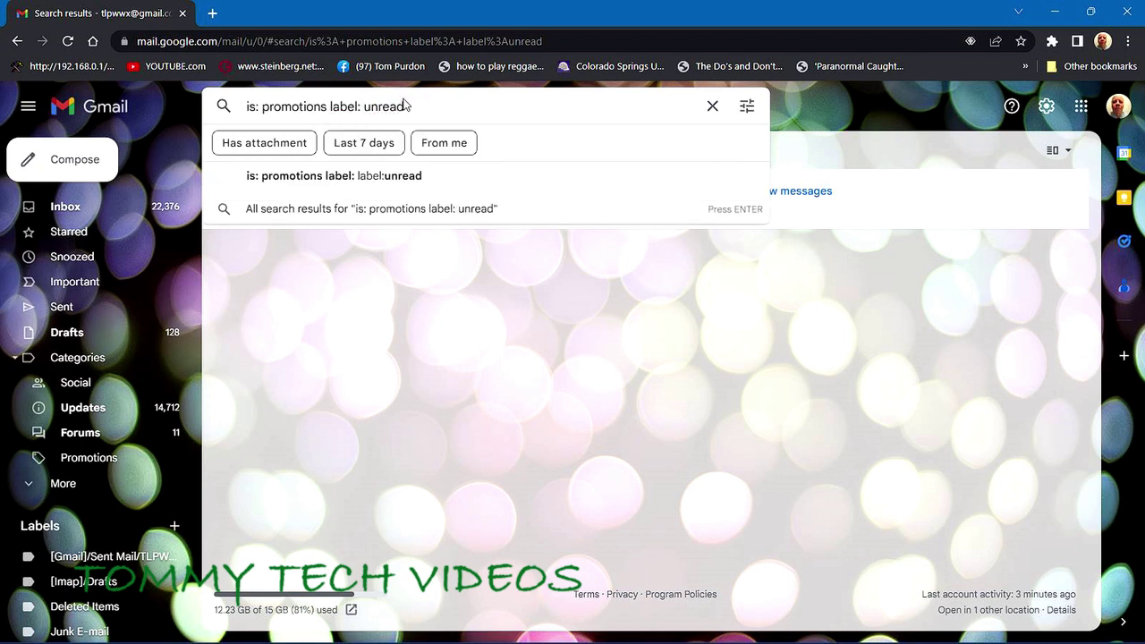
pyautogui.click(397, 179)
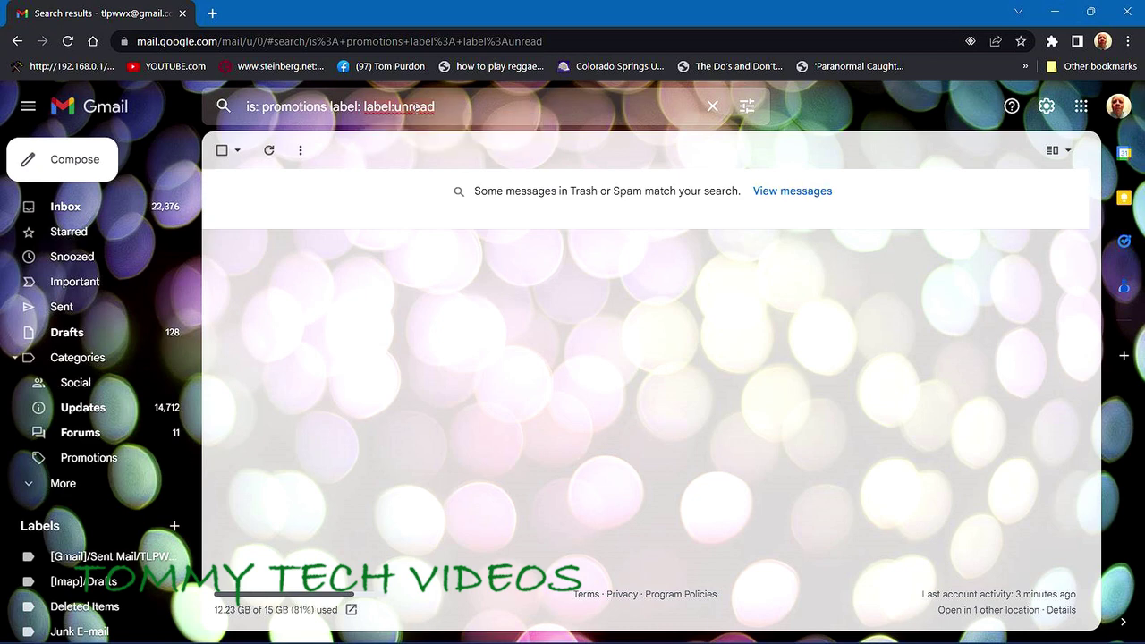
# Step: Trim remaining stray characters from the query and show matching Trash and Spam messages
pyautogui.click(395, 106)
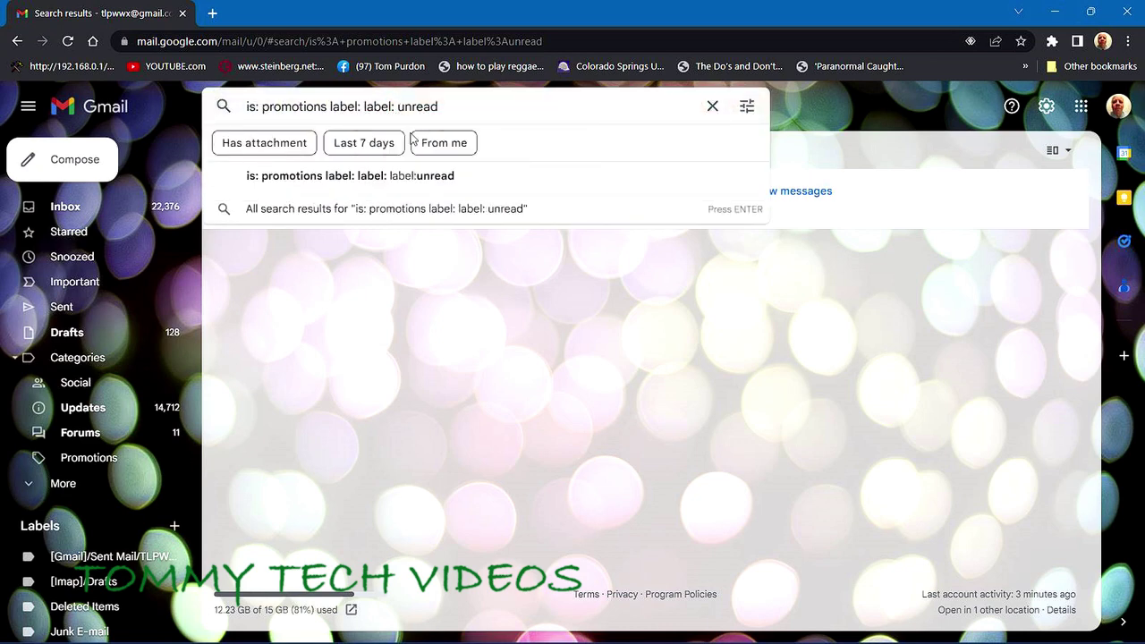
pyautogui.press('BackSpace')
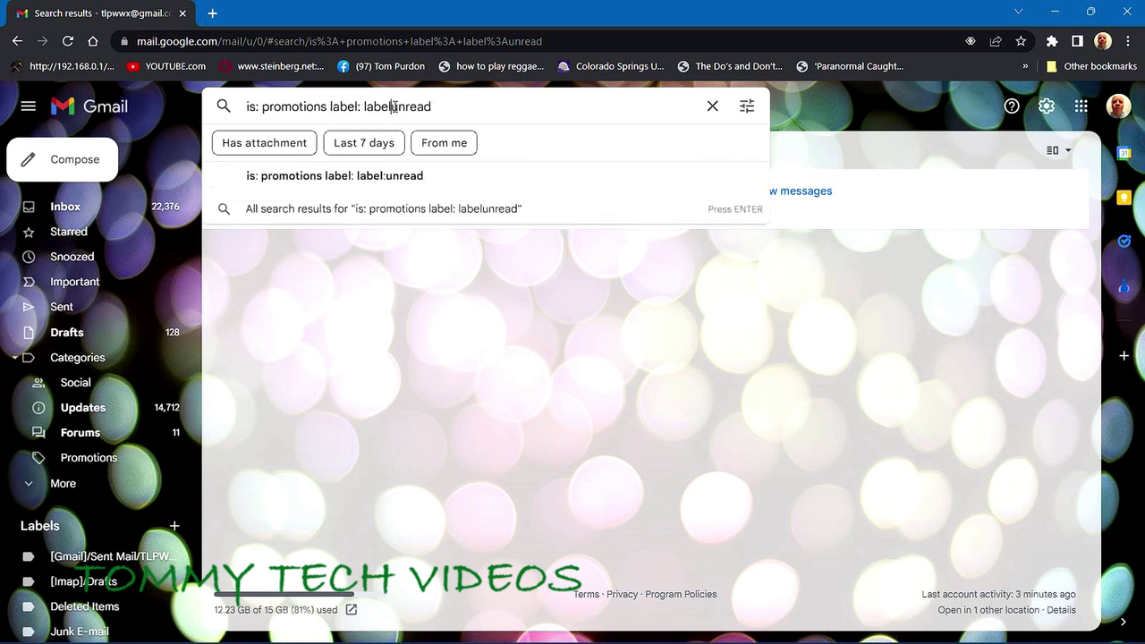
pyautogui.press('BackSpace')
pyautogui.press('BackSpace')
pyautogui.press('BackSpace')
pyautogui.press('BackSpace')
pyautogui.press('BackSpace')
pyautogui.press('BackSpace')
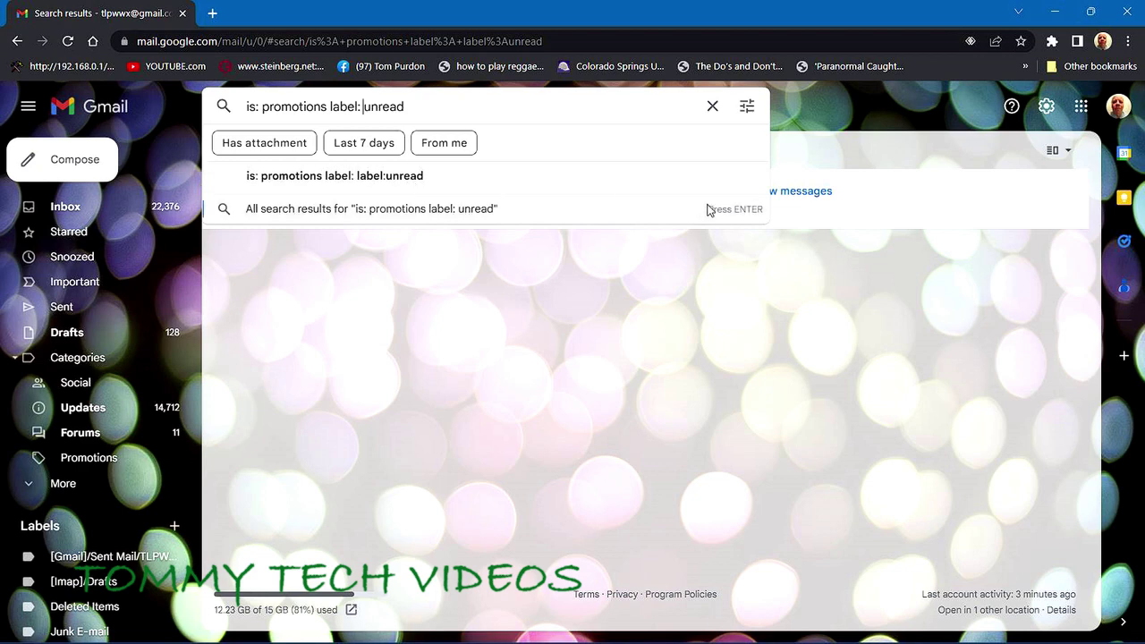
pyautogui.click(785, 193)
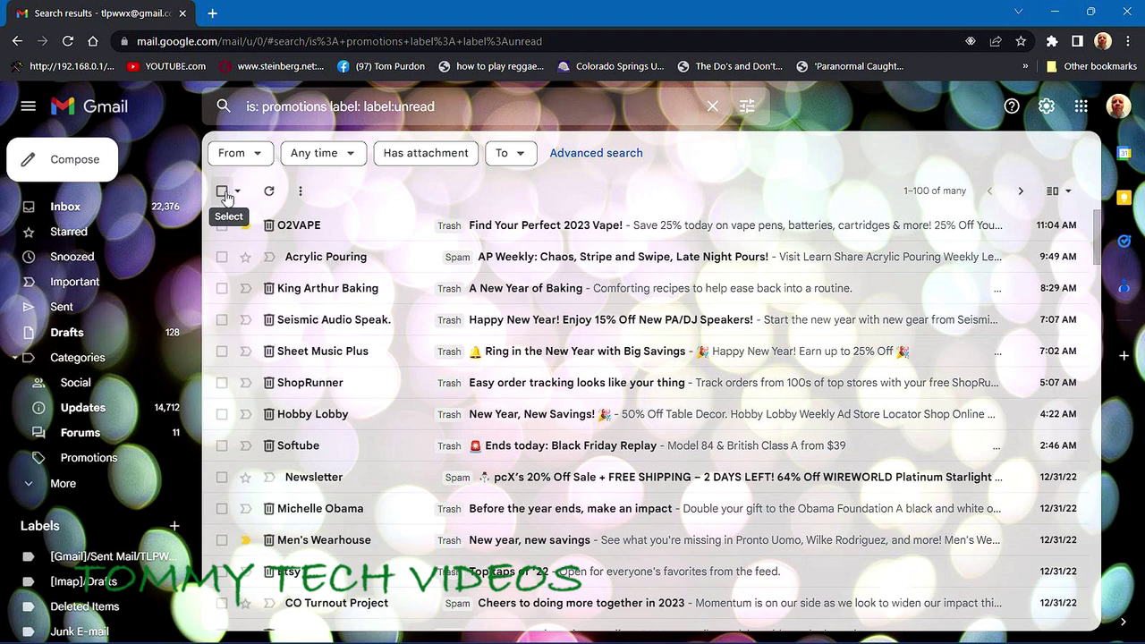
# Step: Select all conversations matching the unread promotions search and confirm moving them to Trash
pyautogui.click(221, 192)
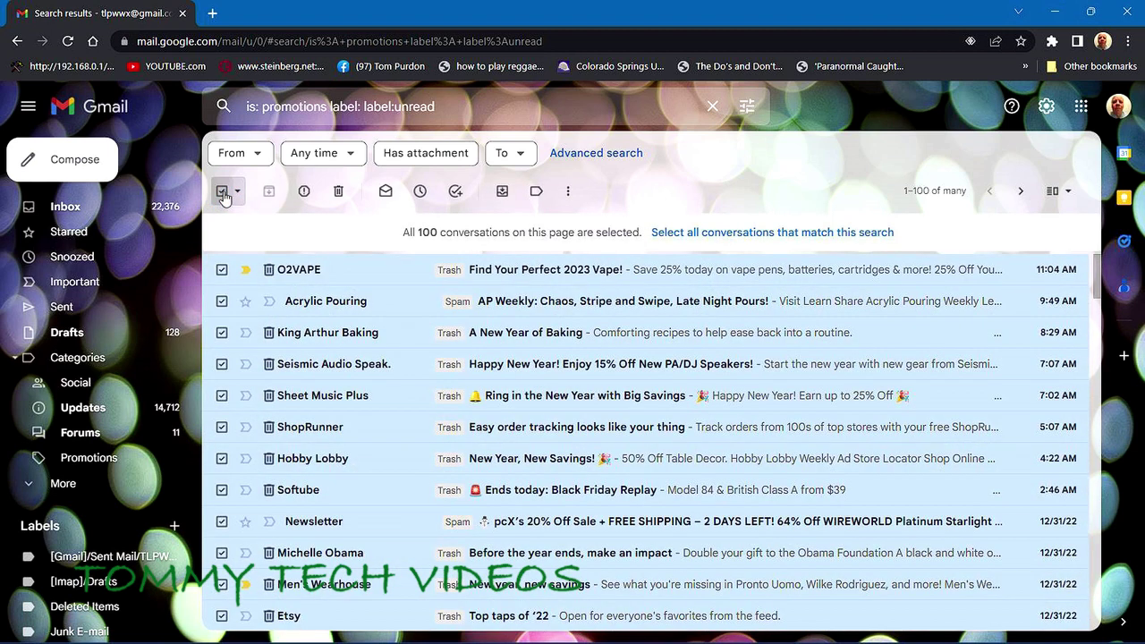
pyautogui.click(735, 235)
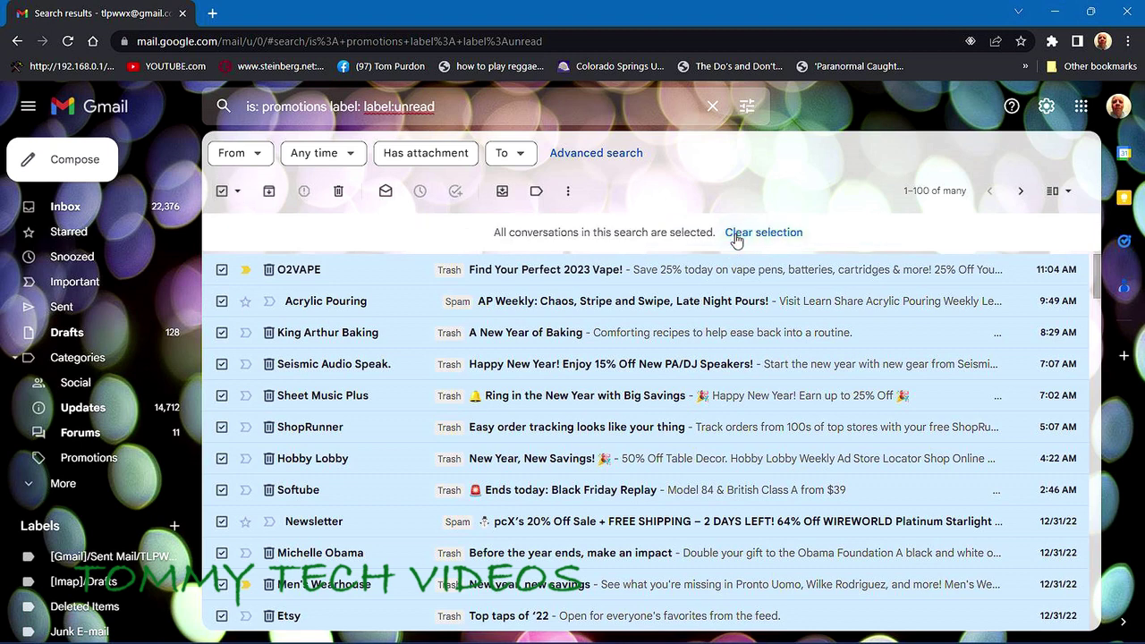
pyautogui.click(340, 195)
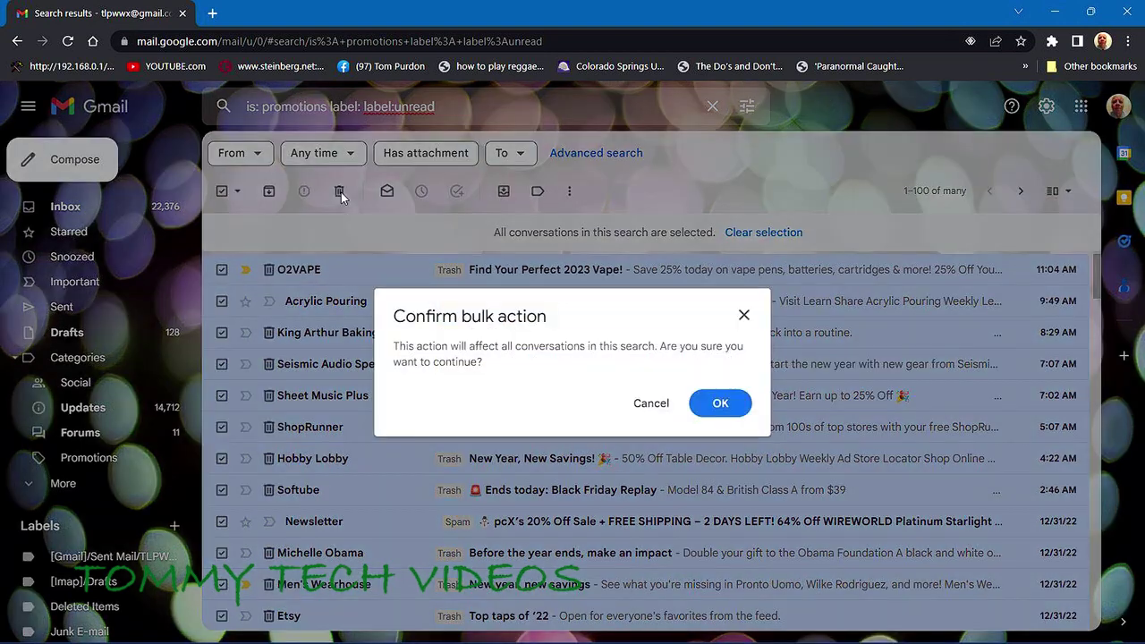
pyautogui.click(560, 320)
pyautogui.click(721, 405)
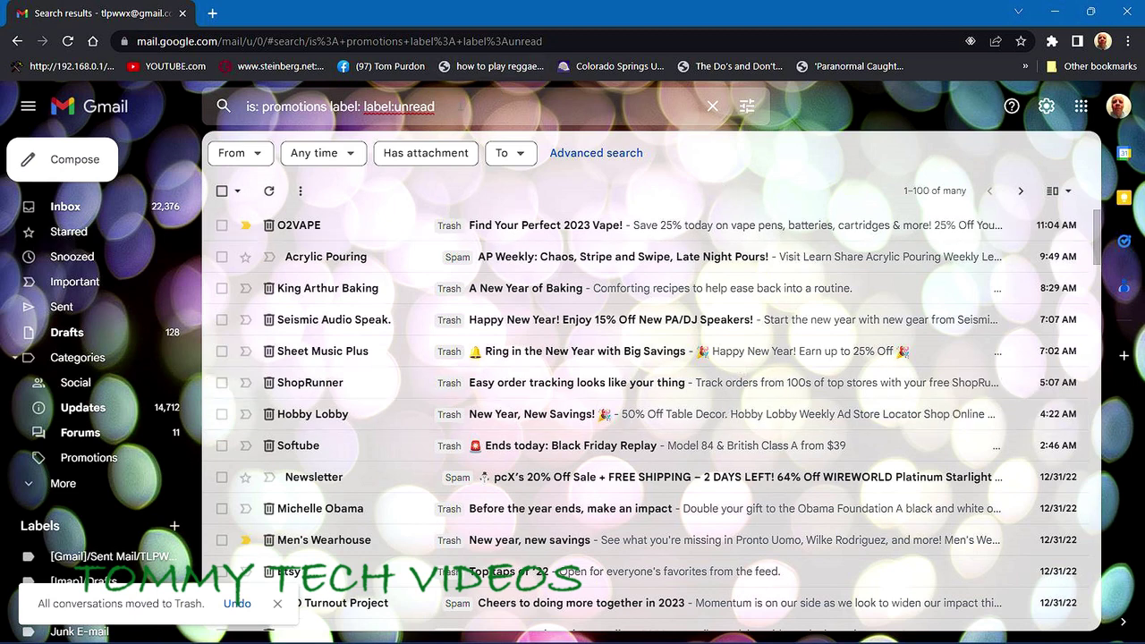
# Step: Edit the query to 'is: promotions label:unread' by deleting the extra 'label', colon and space, then run it
pyautogui.click(447, 107)
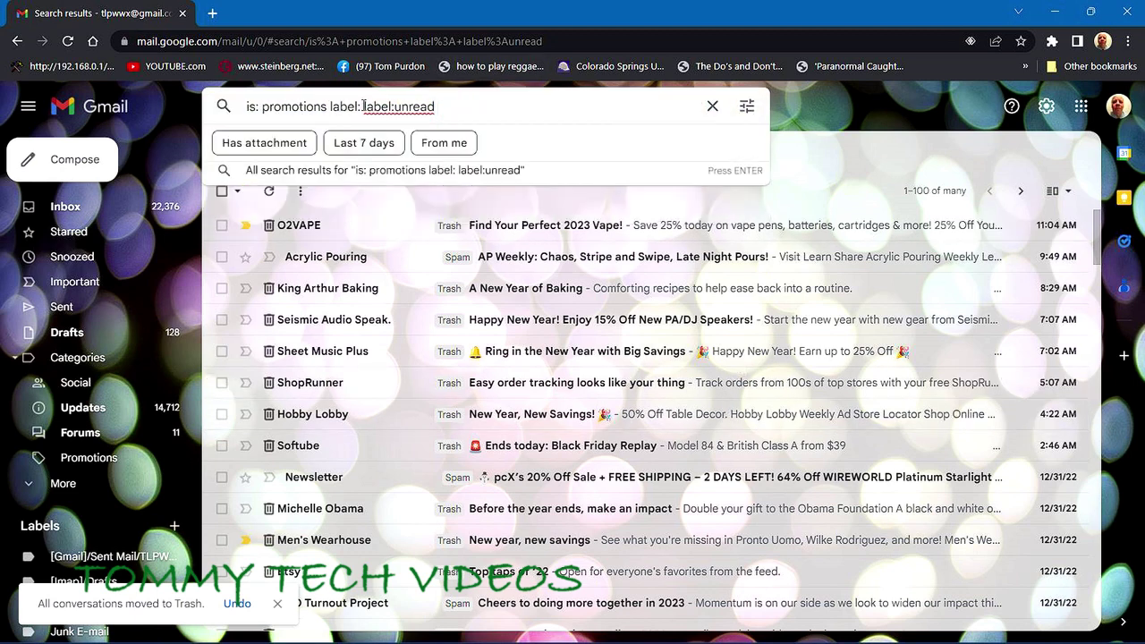
pyautogui.moveTo(363, 107); pyautogui.dragTo(392, 107)
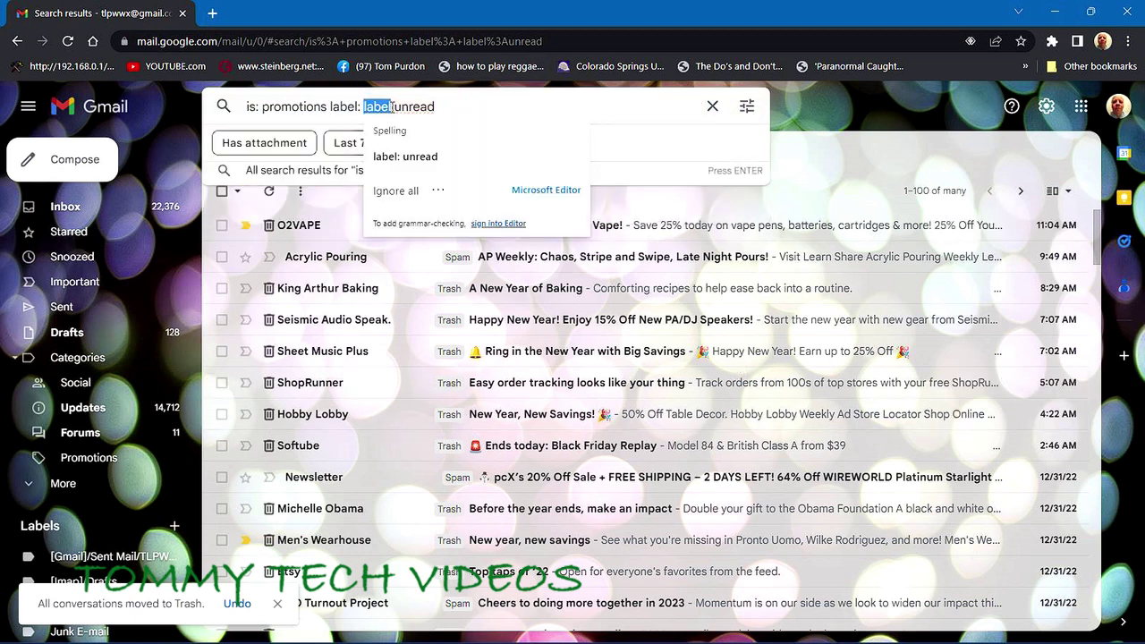
pyautogui.press('BackSpace')
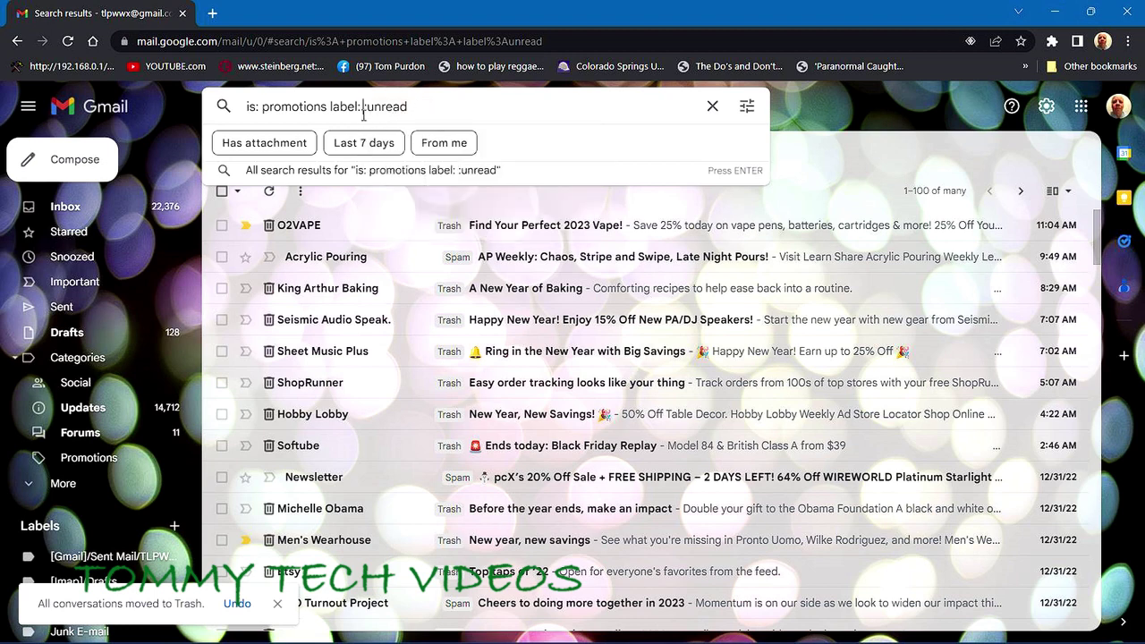
pyautogui.press('Delete')
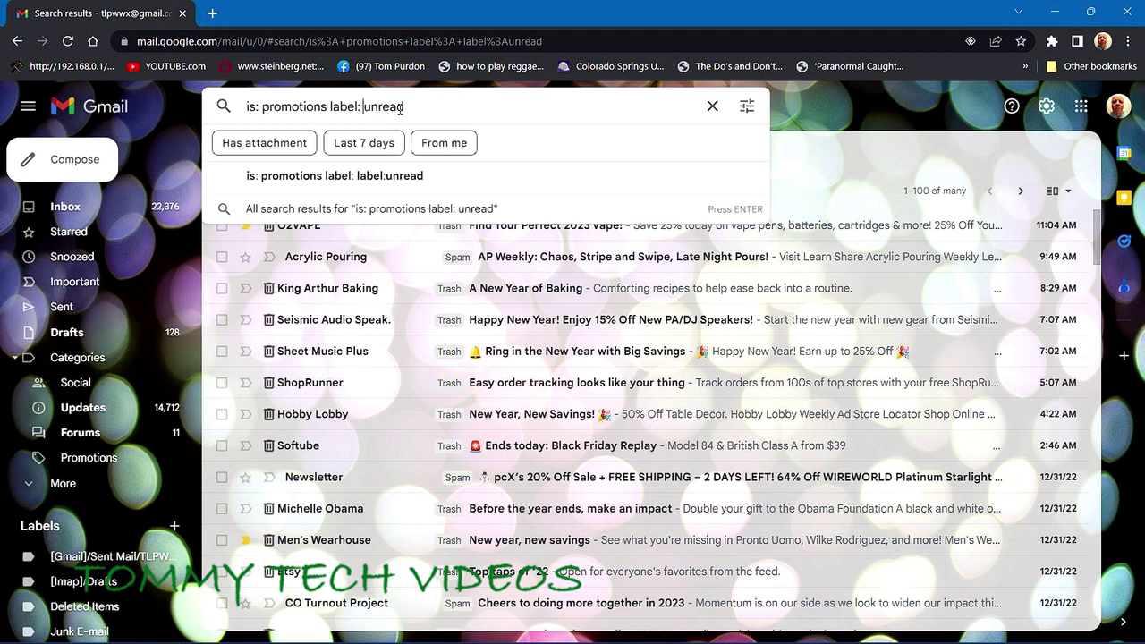
pyautogui.click(408, 106)
pyautogui.click(408, 105)
pyautogui.click(363, 107)
pyautogui.press('BackSpace')
pyautogui.click(802, 163)
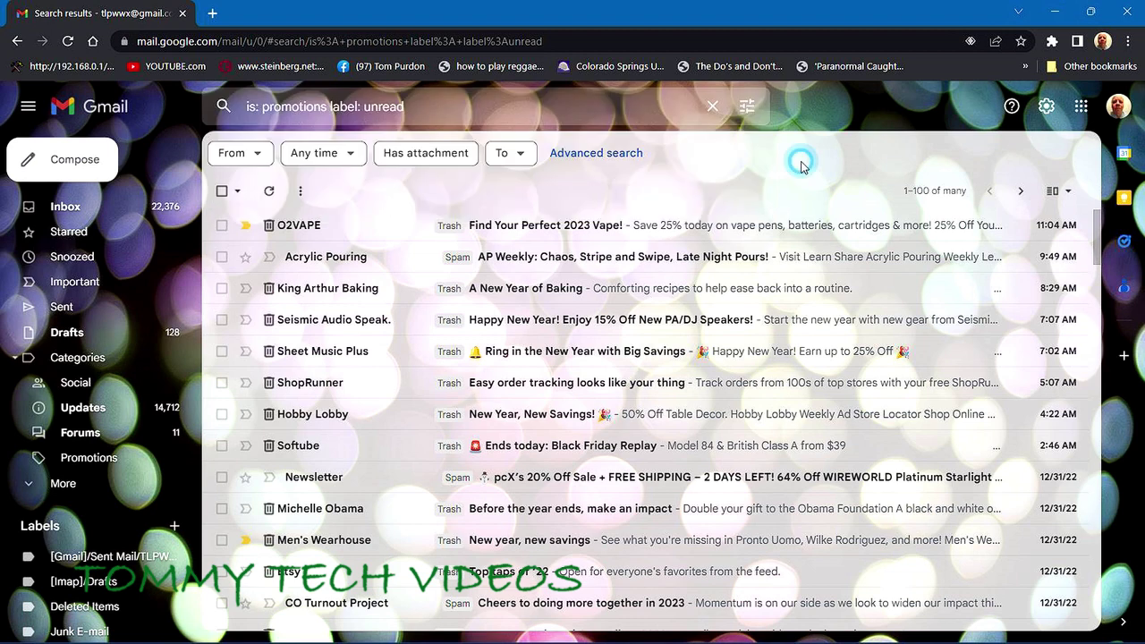
# Step: Trash every conversation matching the corrected unread promotions search
pyautogui.click(221, 191)
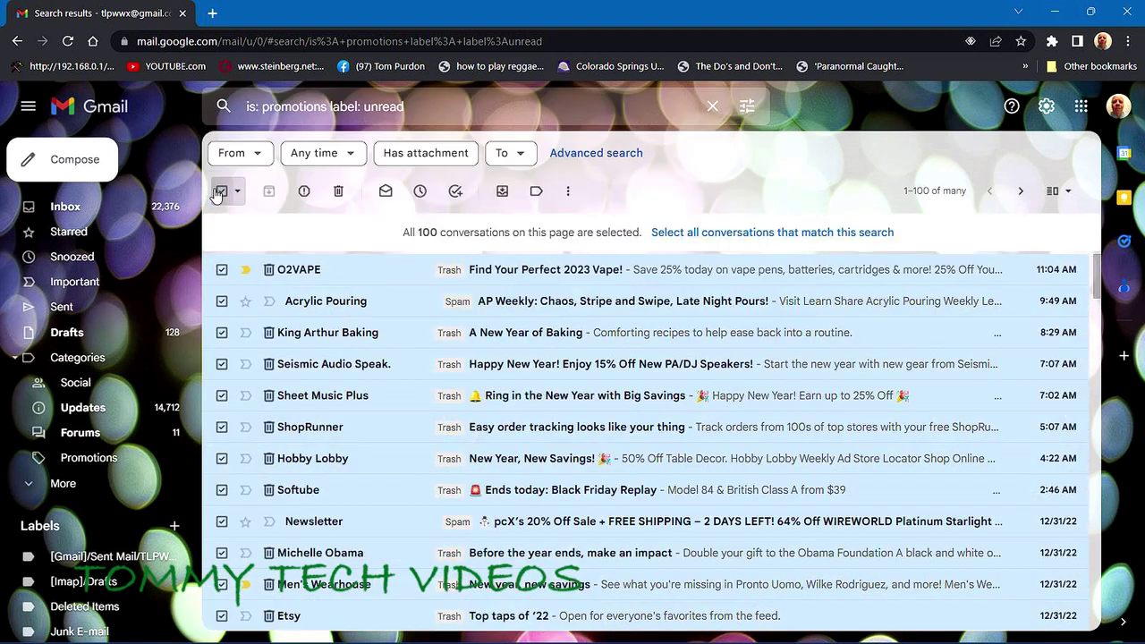
pyautogui.click(725, 232)
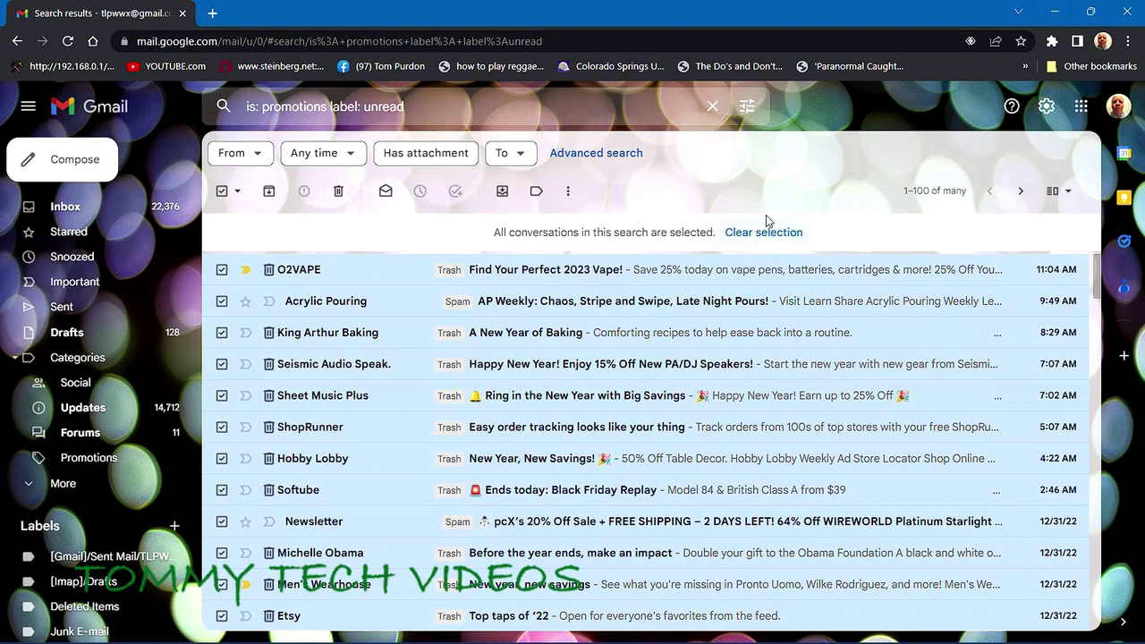
pyautogui.click(339, 193)
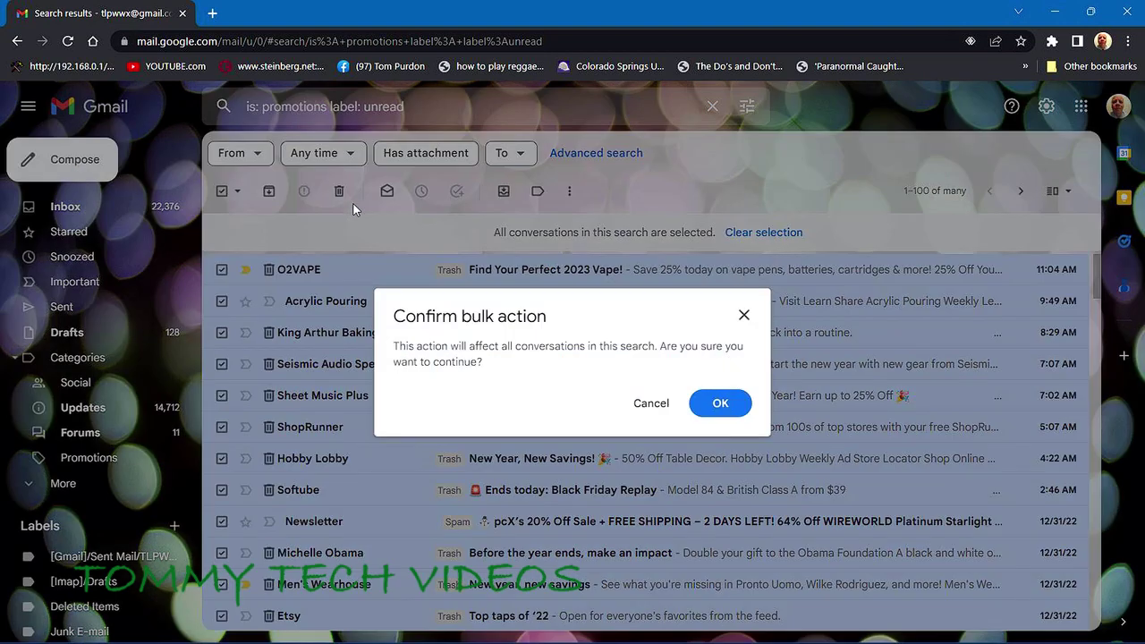
pyautogui.click(720, 403)
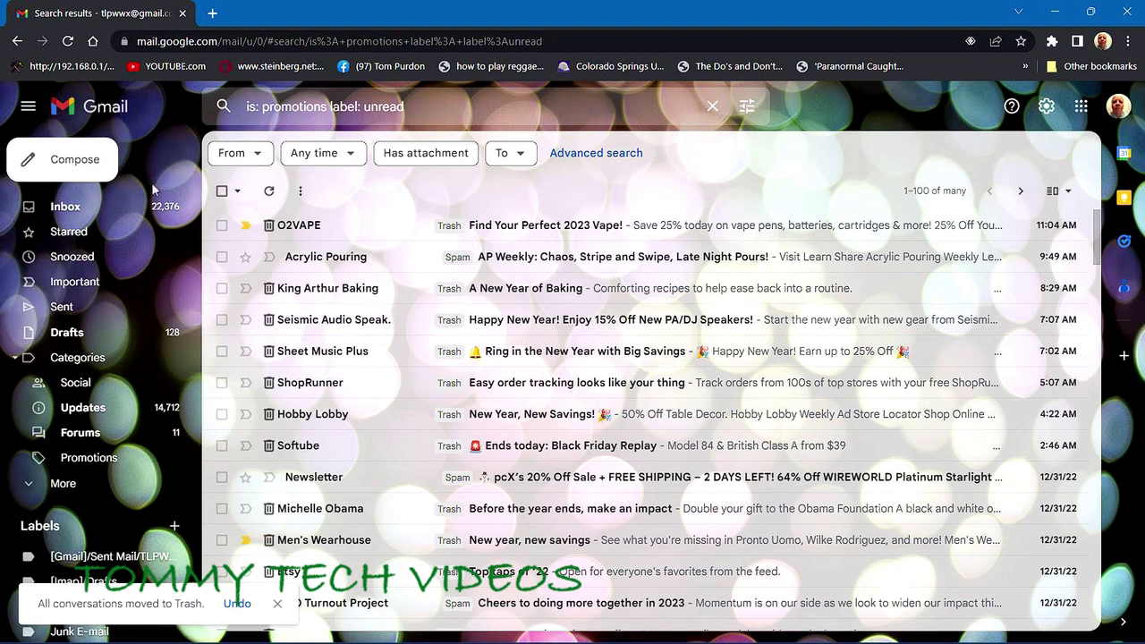
# Step: Return to the Primary inbox and close the Gmail tab
pyautogui.click(113, 205)
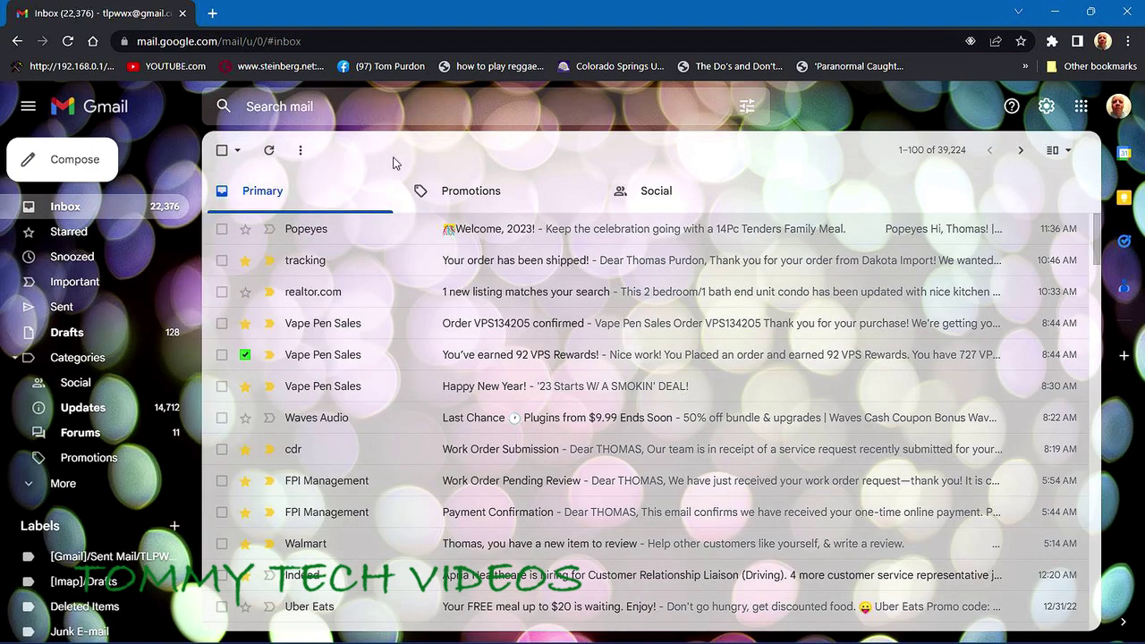
pyautogui.click(314, 190)
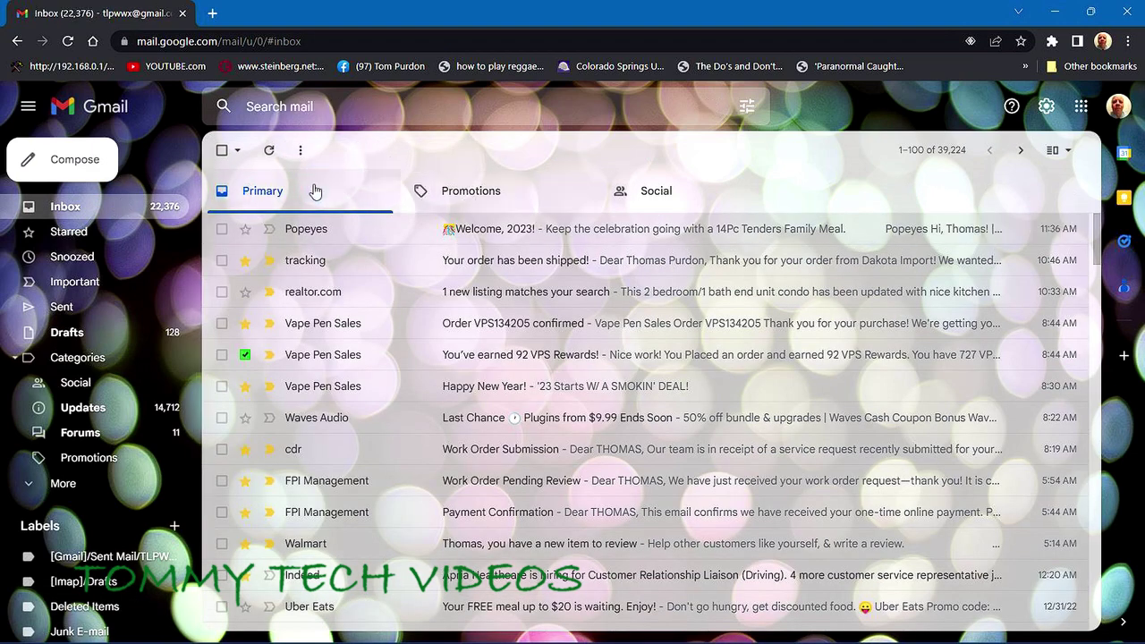
pyautogui.click(183, 14)
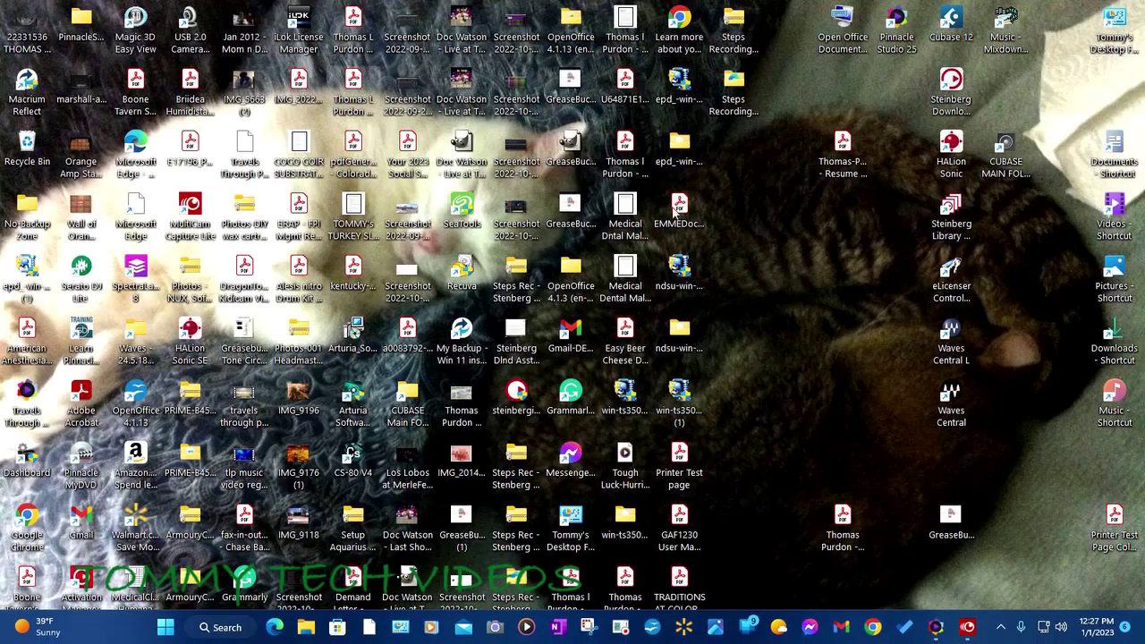
# Step: Open the MultiCam Capture Lite panel showing project 'Gmail Batch Clear Old Emails' at 00:05:22
pyautogui.click(812, 407)
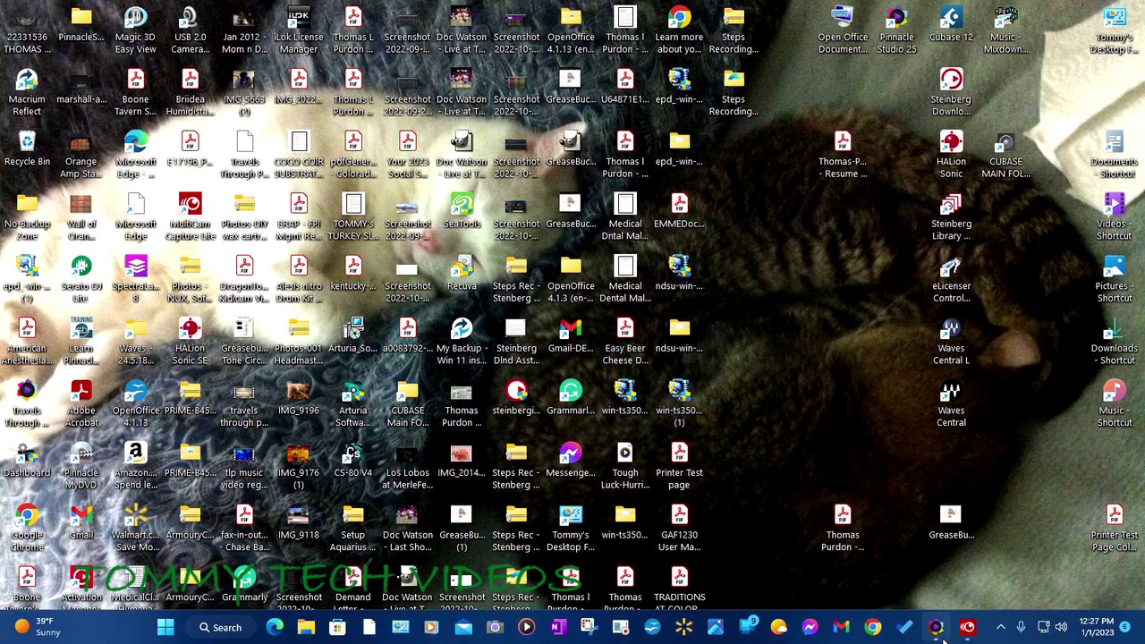
pyautogui.click(967, 627)
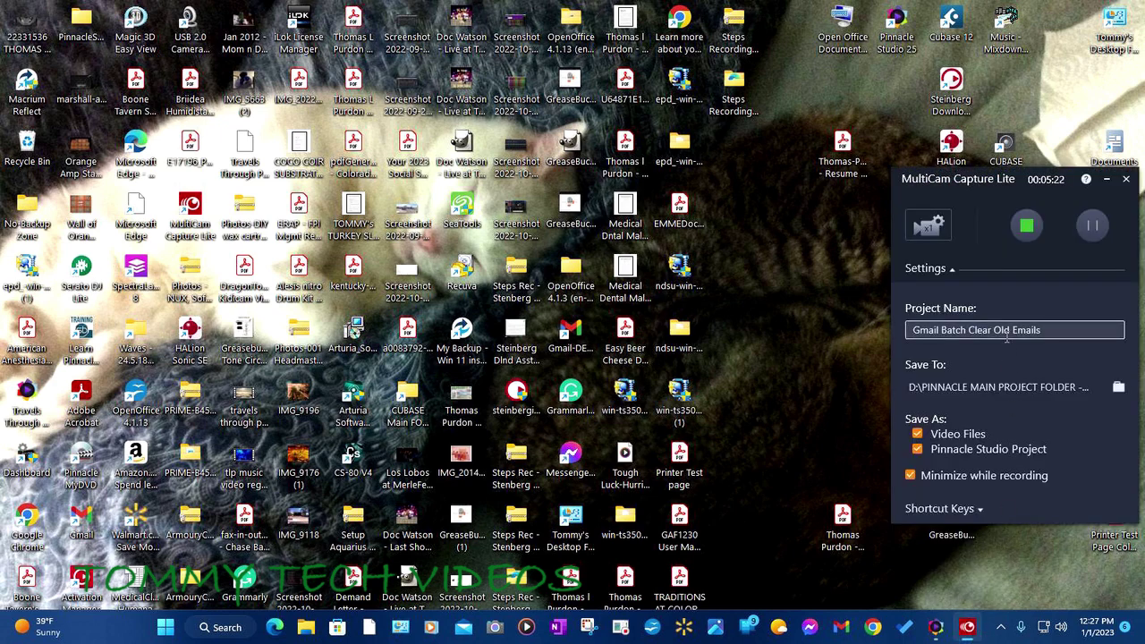